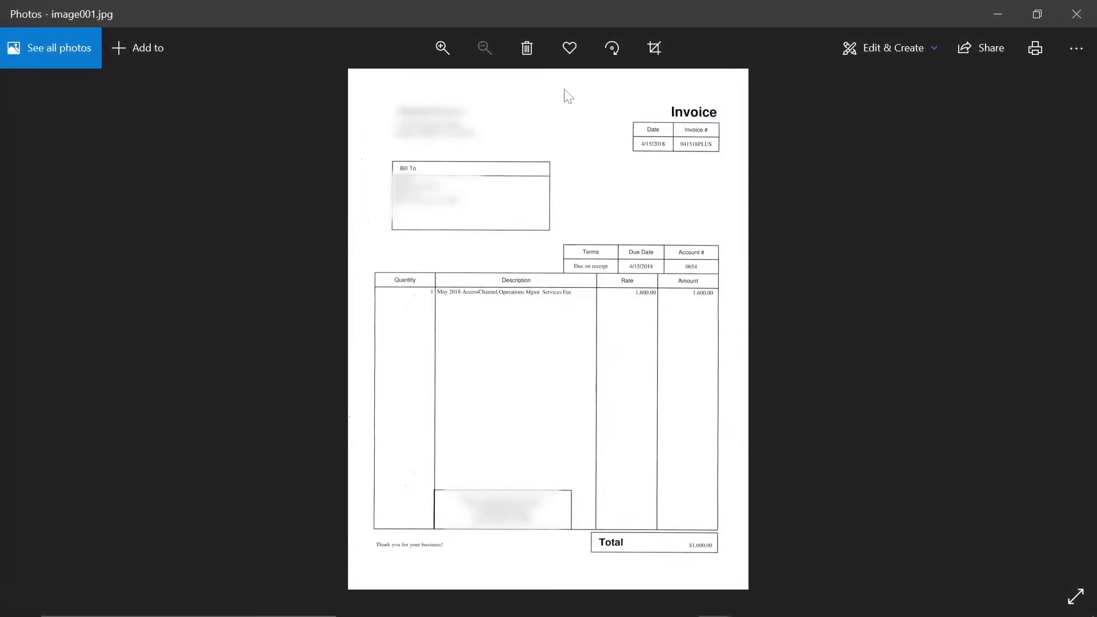
Zoom into image001.jpg and pan down to examine the invoice's lower tables.
scroll(566, 94, "up", 2)
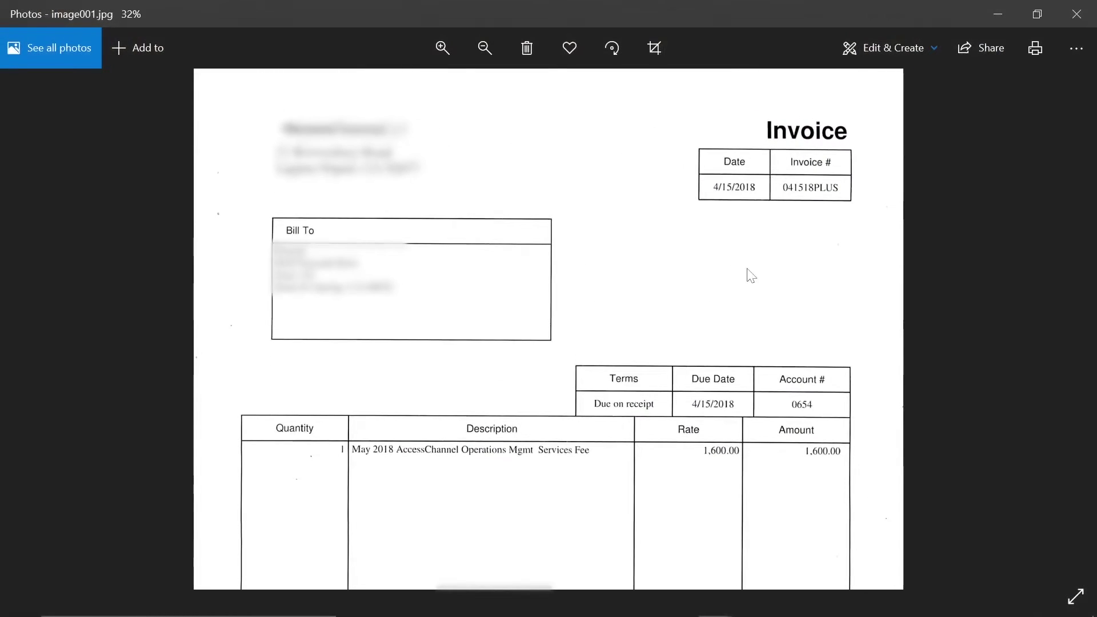
left_click_drag(1006, 500, 965, 80)
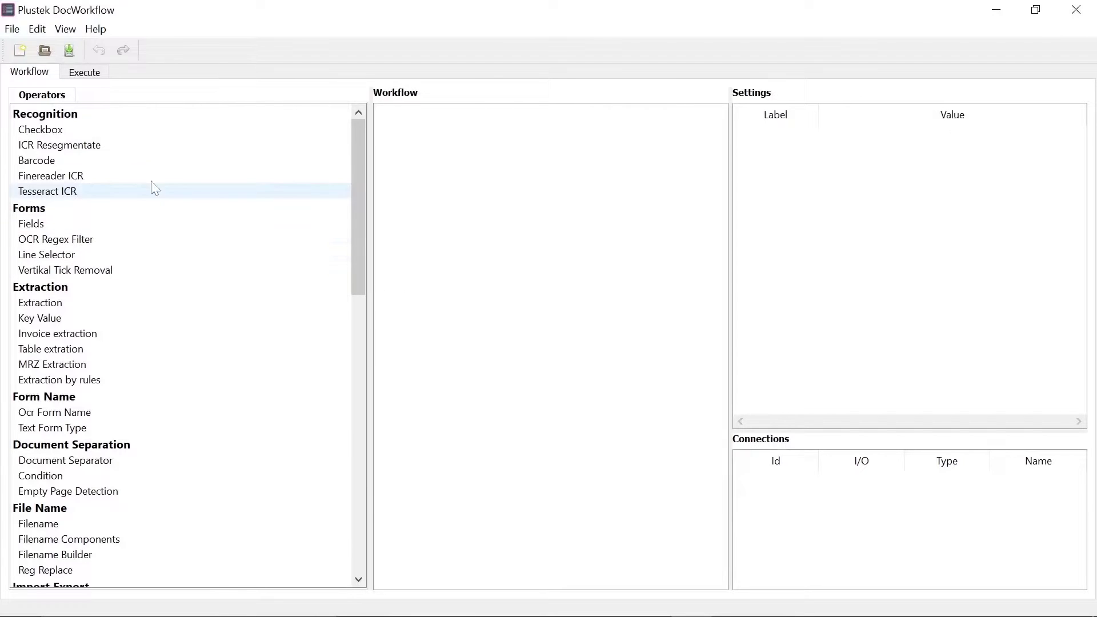
Open the extract-free.wfl workflow and zoom and pan its Zone preview.
left_click(11, 29)
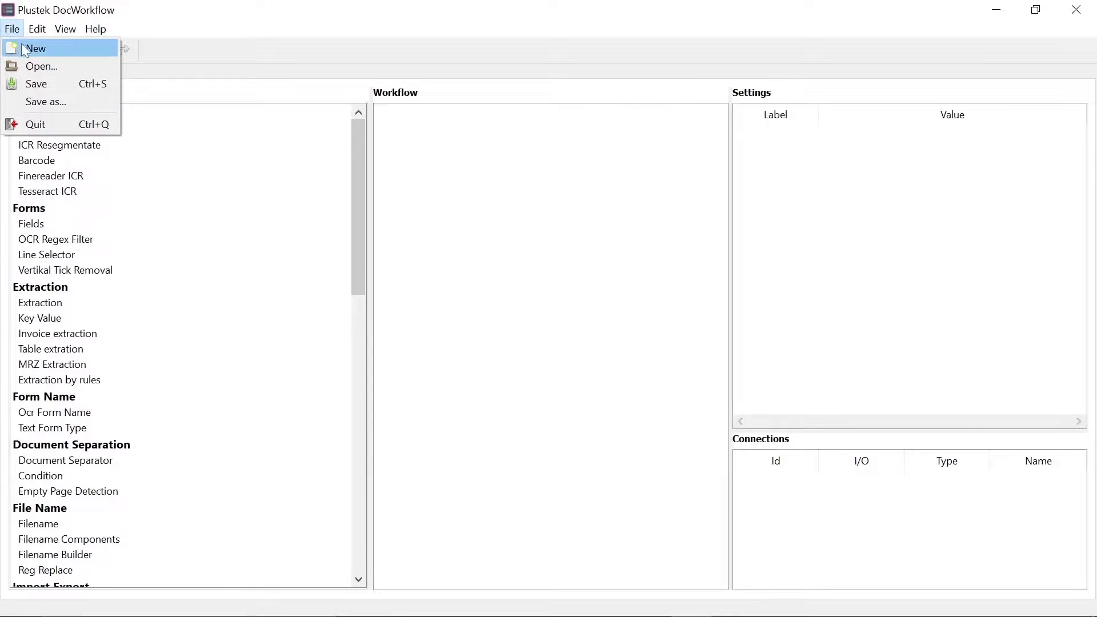
left_click(34, 66)
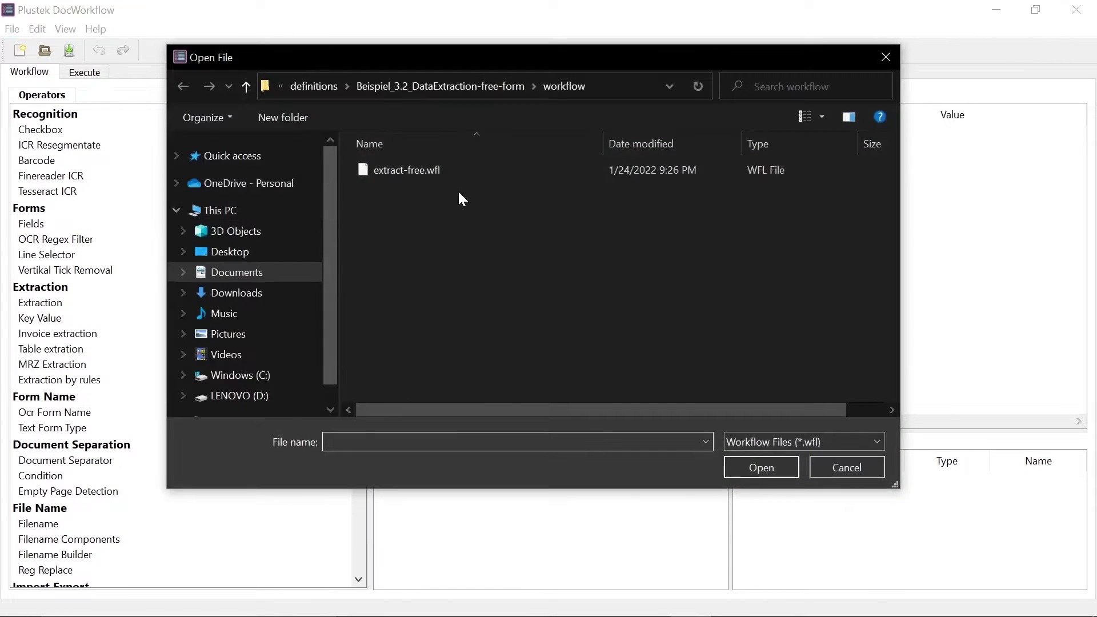
left_click(490, 173)
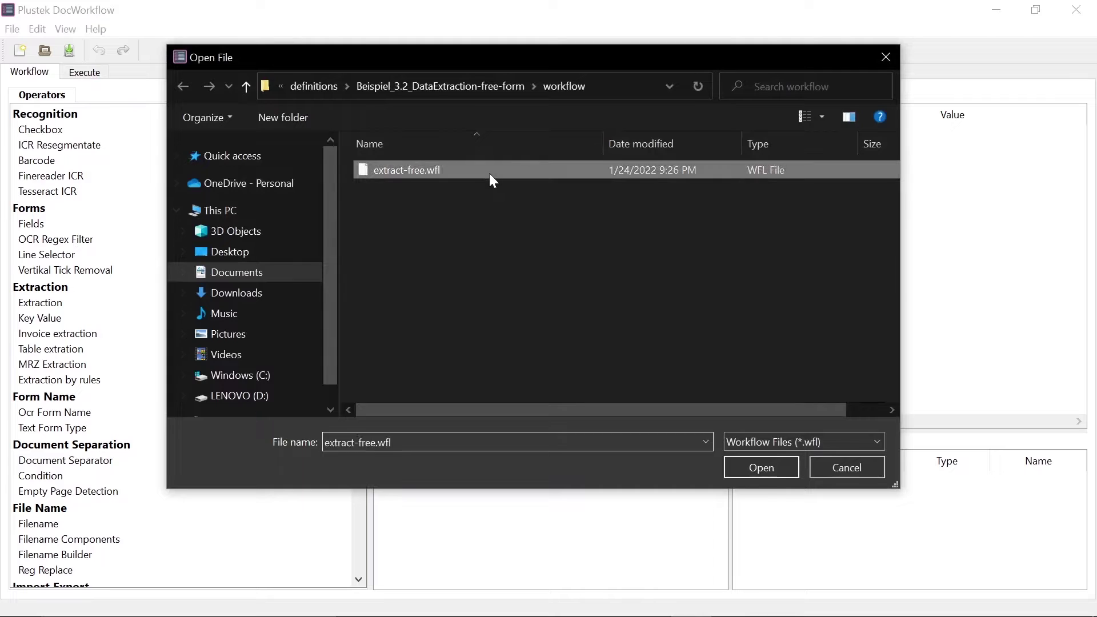
left_click(758, 466)
scroll(103, 557, "up", 4)
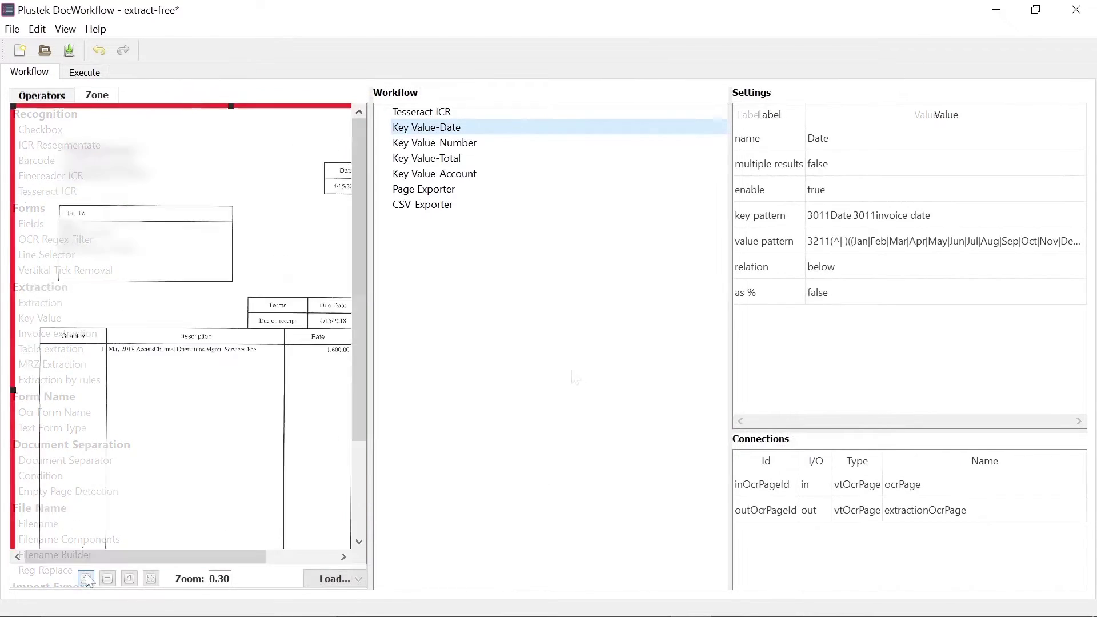
left_click_drag(112, 557, 272, 554)
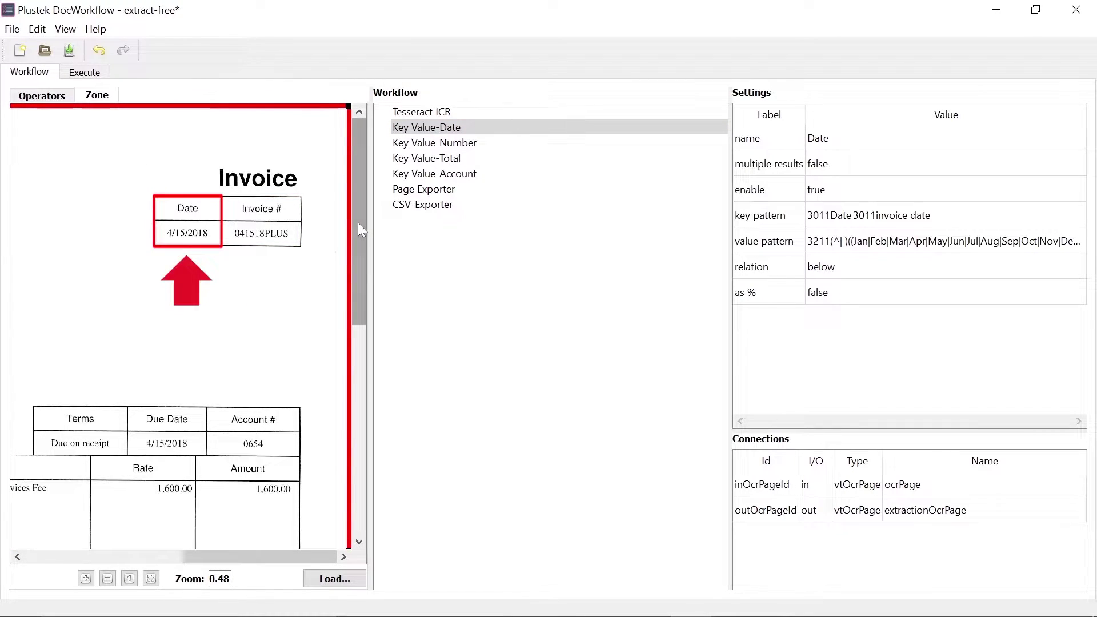
left_click_drag(358, 224, 358, 452)
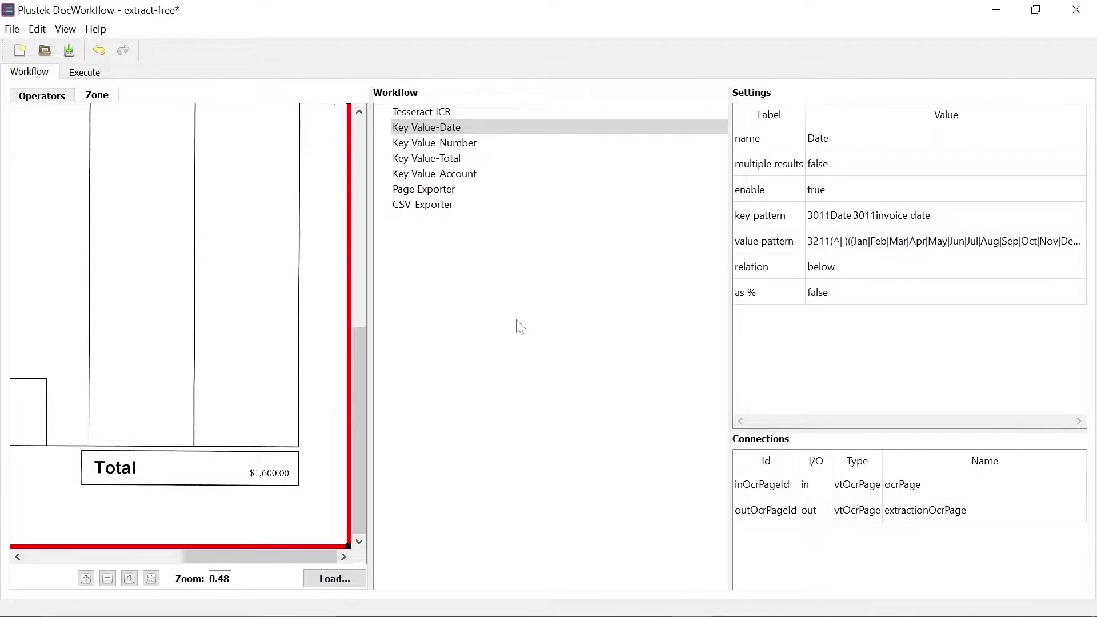
Inspect the Date step's key pattern list and its full value regex patterns.
double_click(841, 216)
left_click_drag(863, 247, 576, 235)
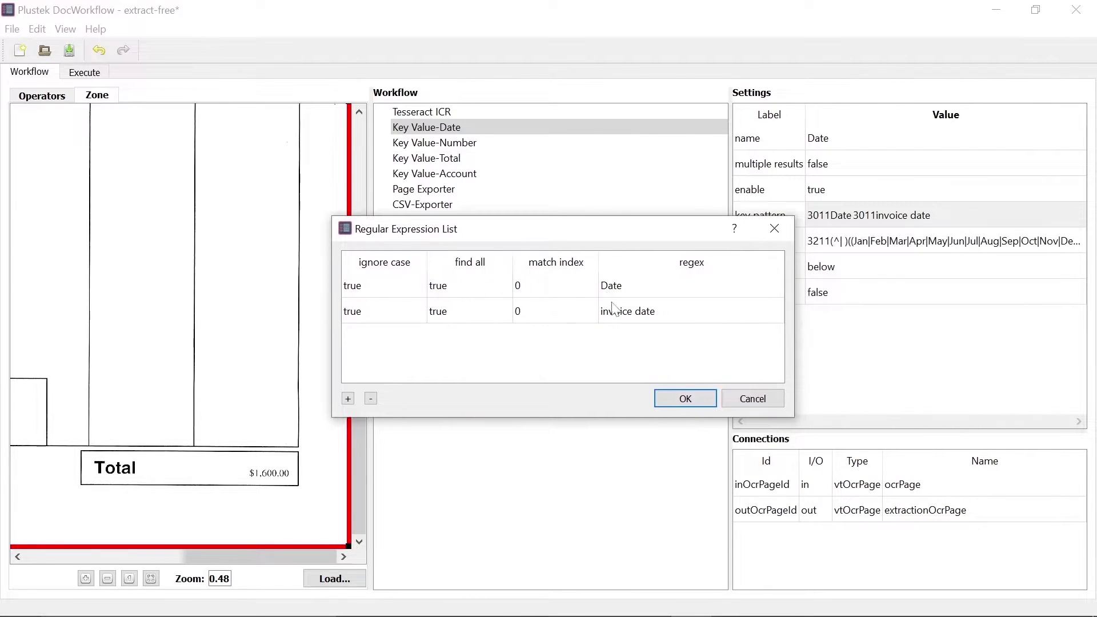
left_click(685, 398)
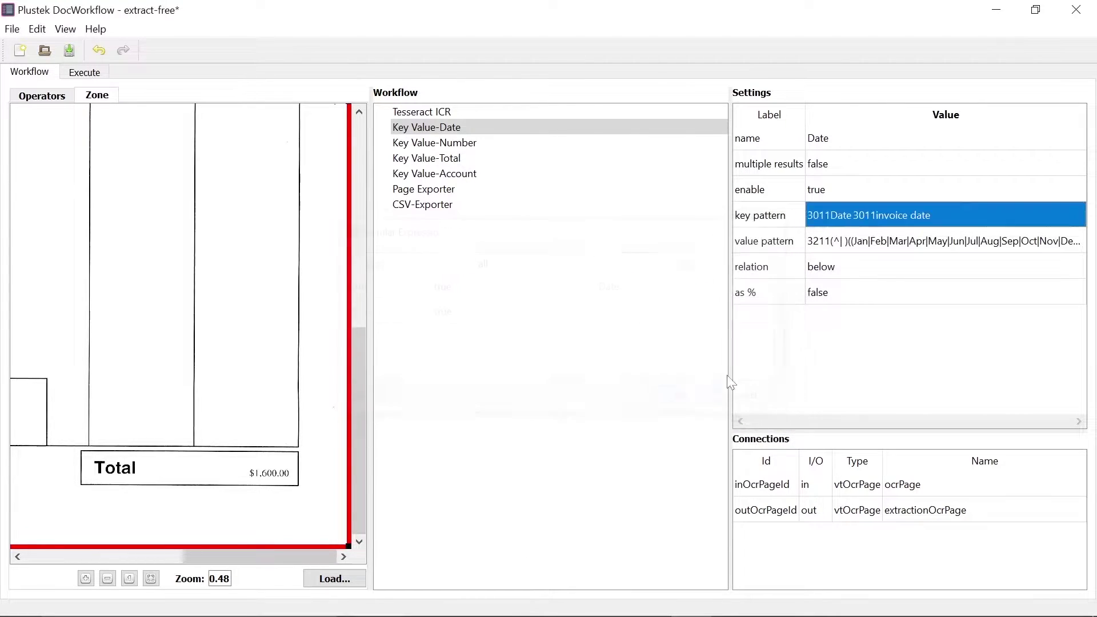
double_click(923, 247)
left_click_drag(936, 277, 591, 245)
left_click_drag(741, 278, 1001, 272)
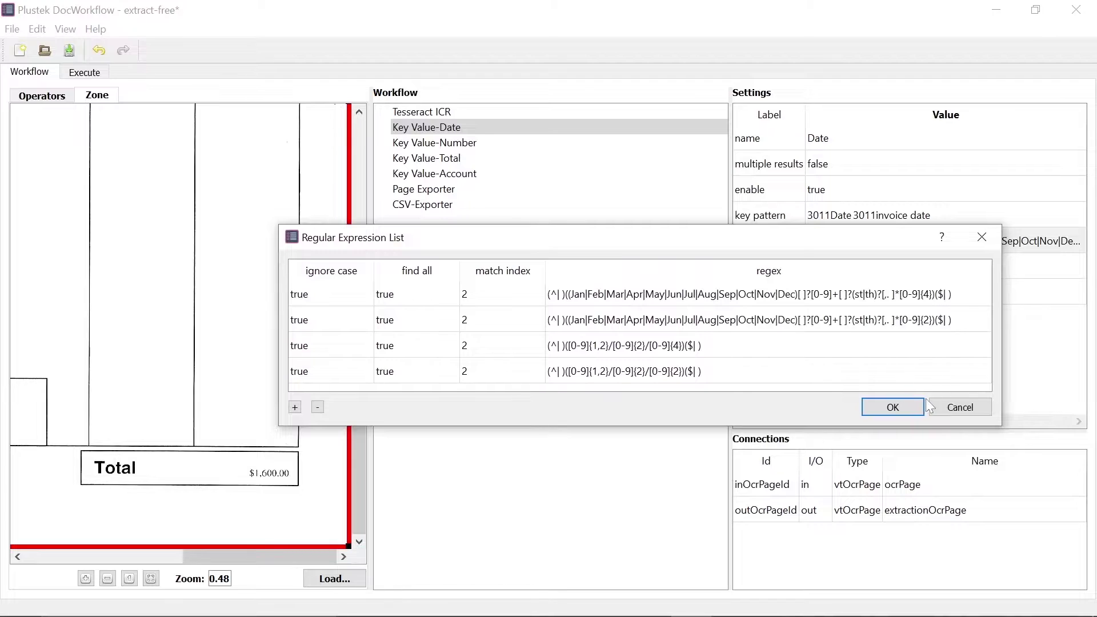
left_click(908, 407)
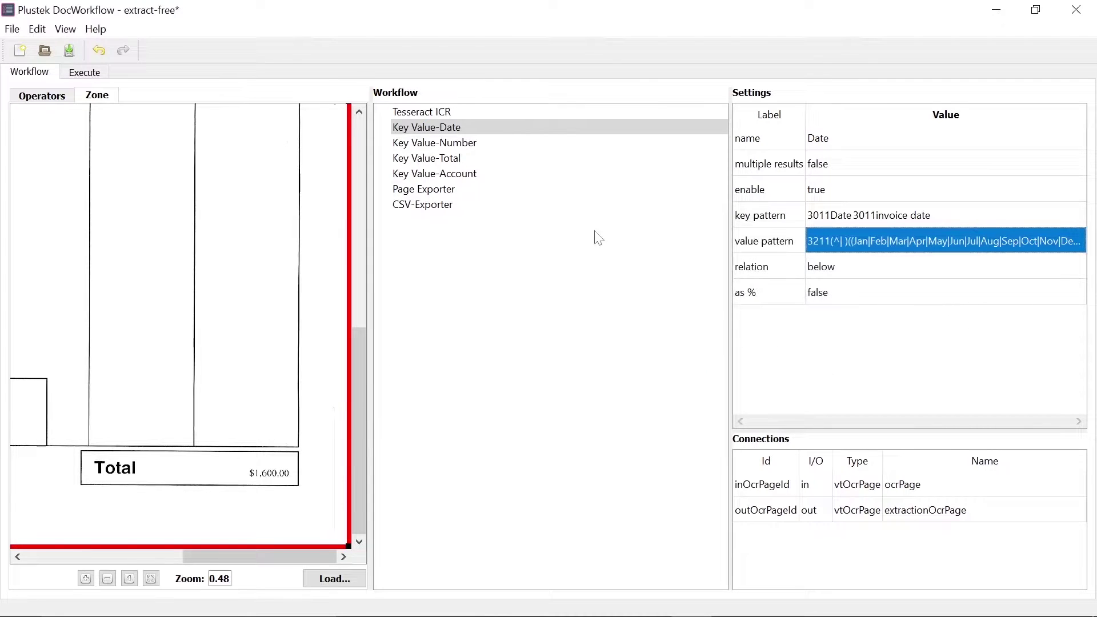
Inspect the Number step's key patterns, then the CSV-Exporter and Page Exporter settings.
left_click(466, 144)
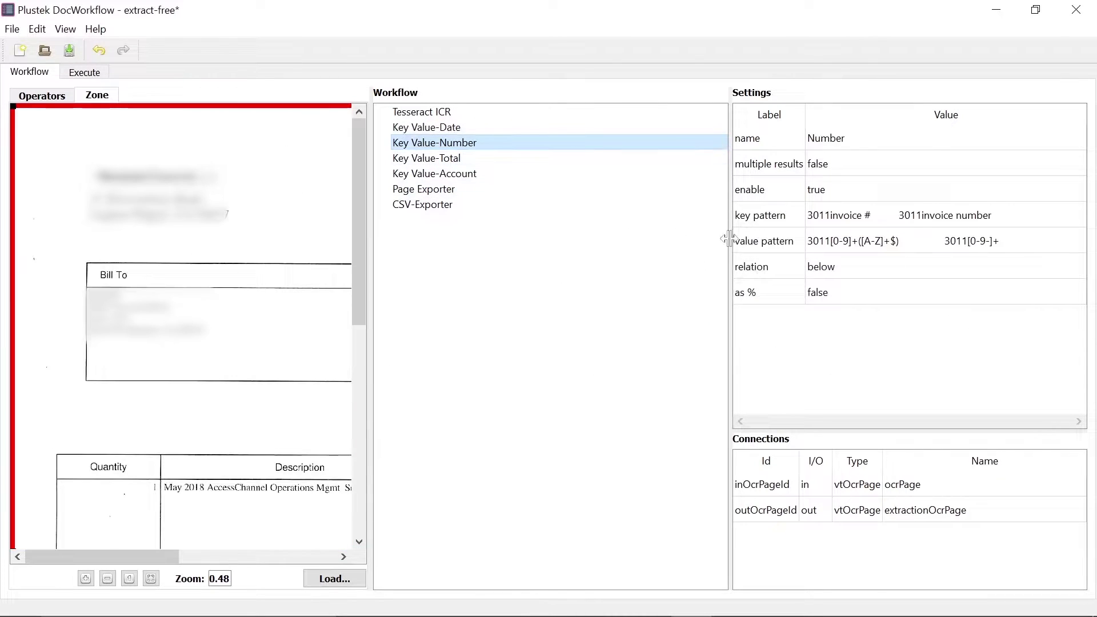
left_click(966, 216)
left_click(965, 212)
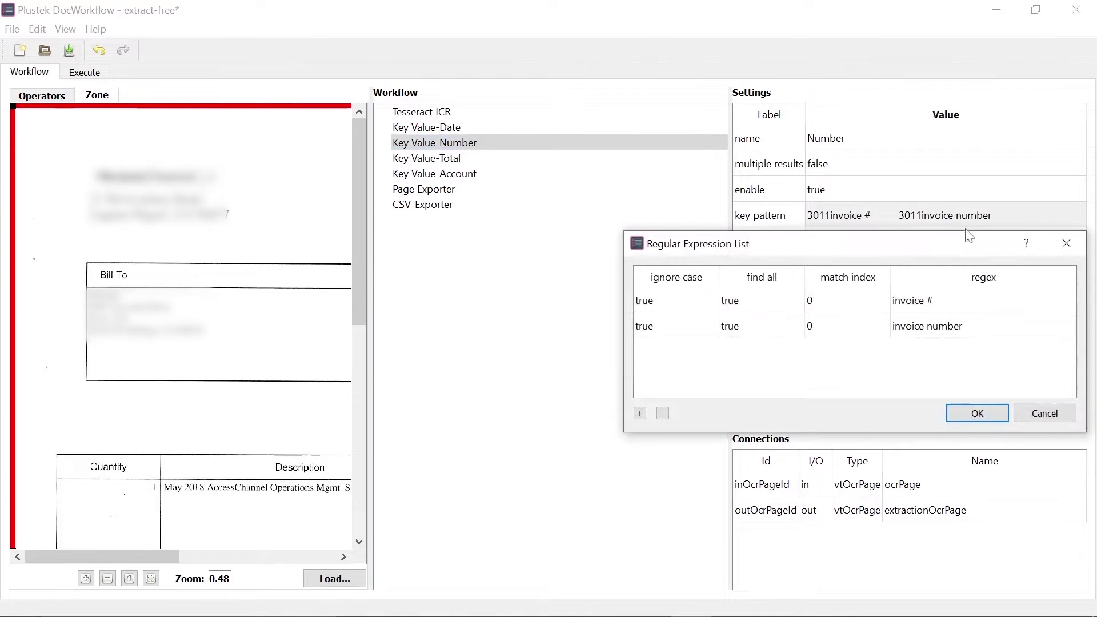
left_click_drag(965, 249, 663, 251)
key("Return")
left_click(444, 208)
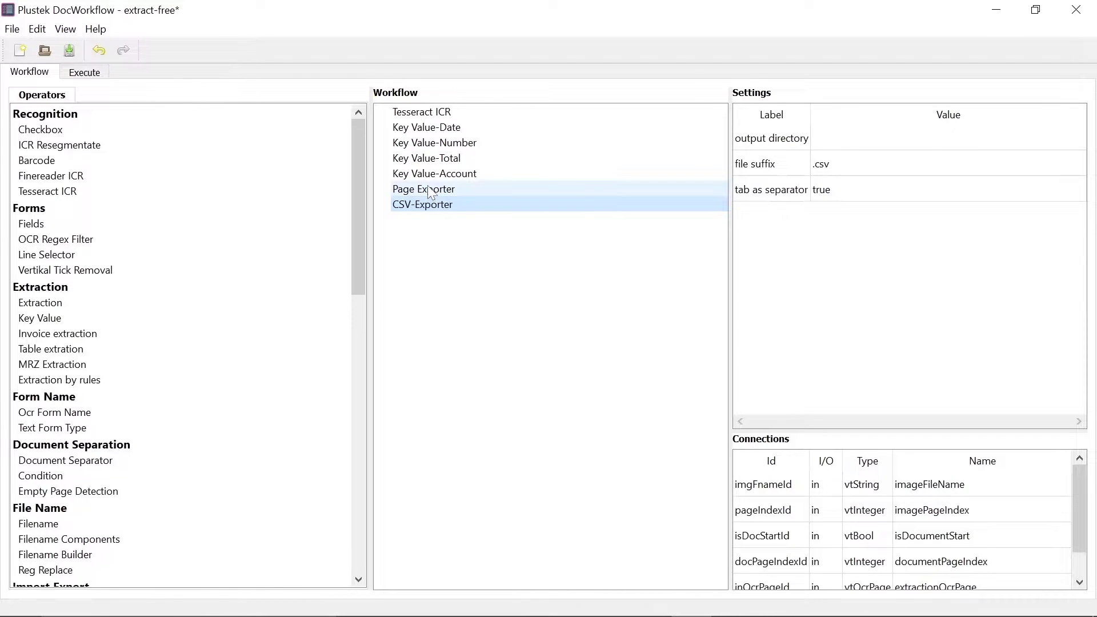
left_click(429, 190)
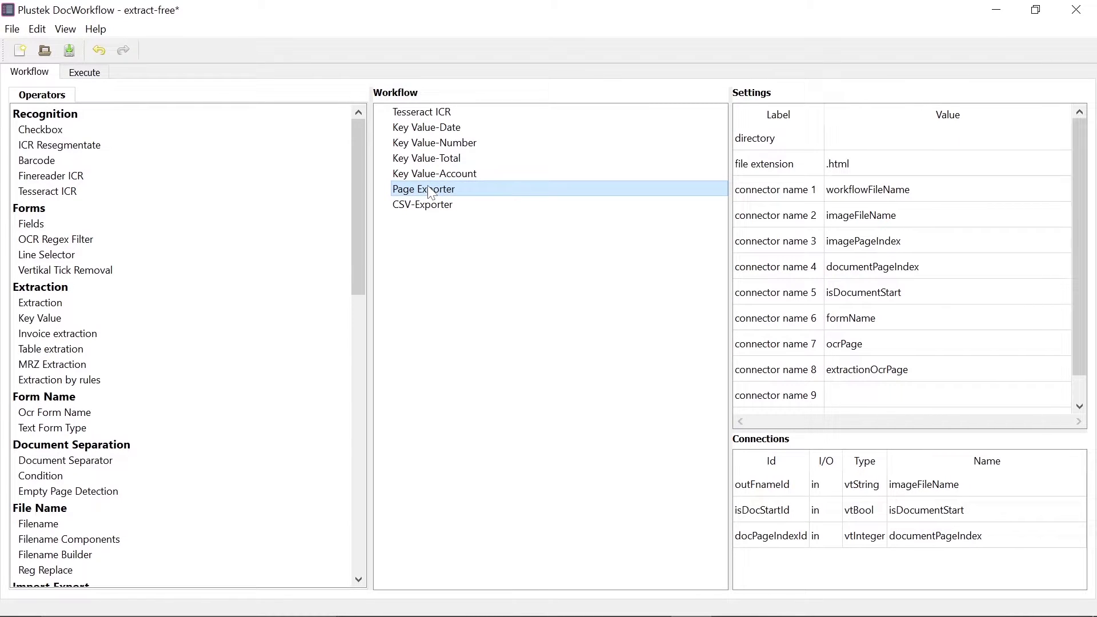
Batch-run image001–image004 and view image004's extracted Date, Number, Total and Account.
left_click(83, 78)
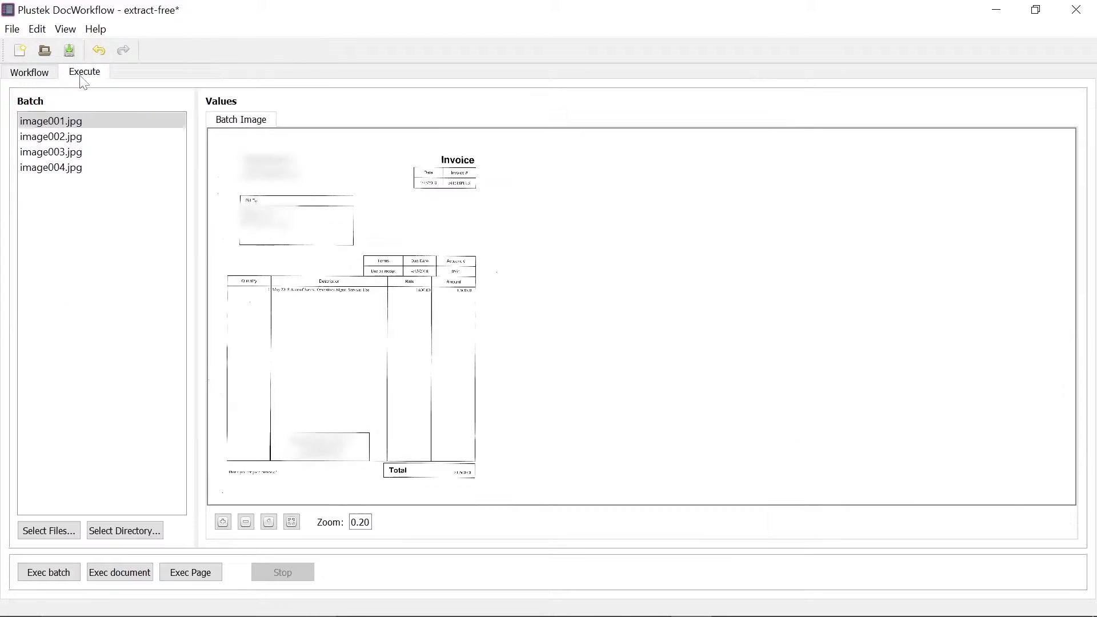
left_click(49, 530)
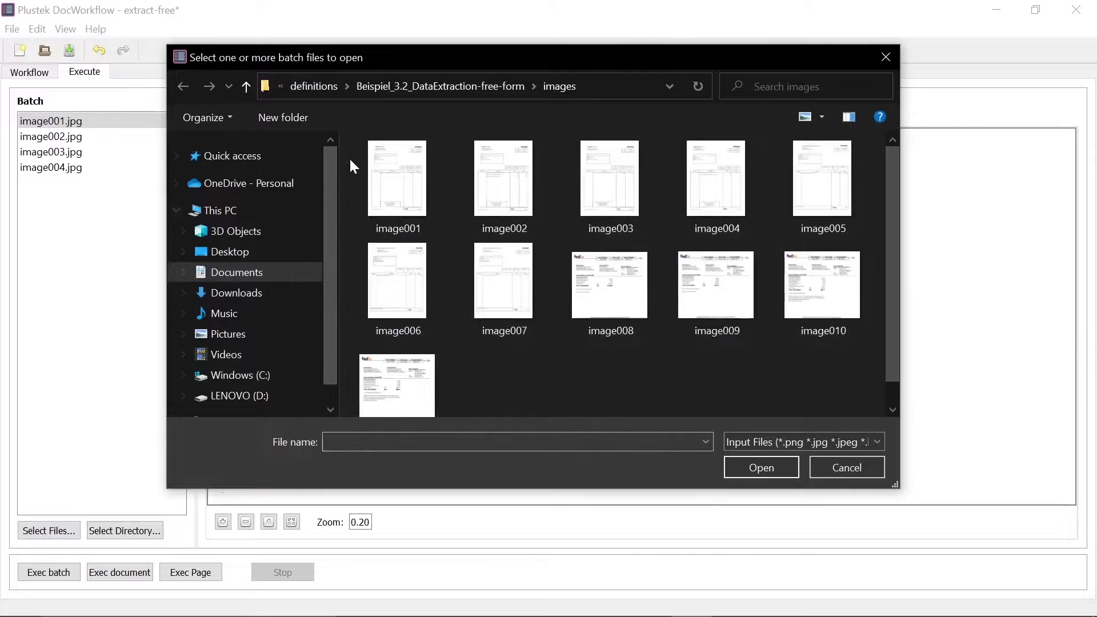
left_click_drag(352, 158, 749, 174)
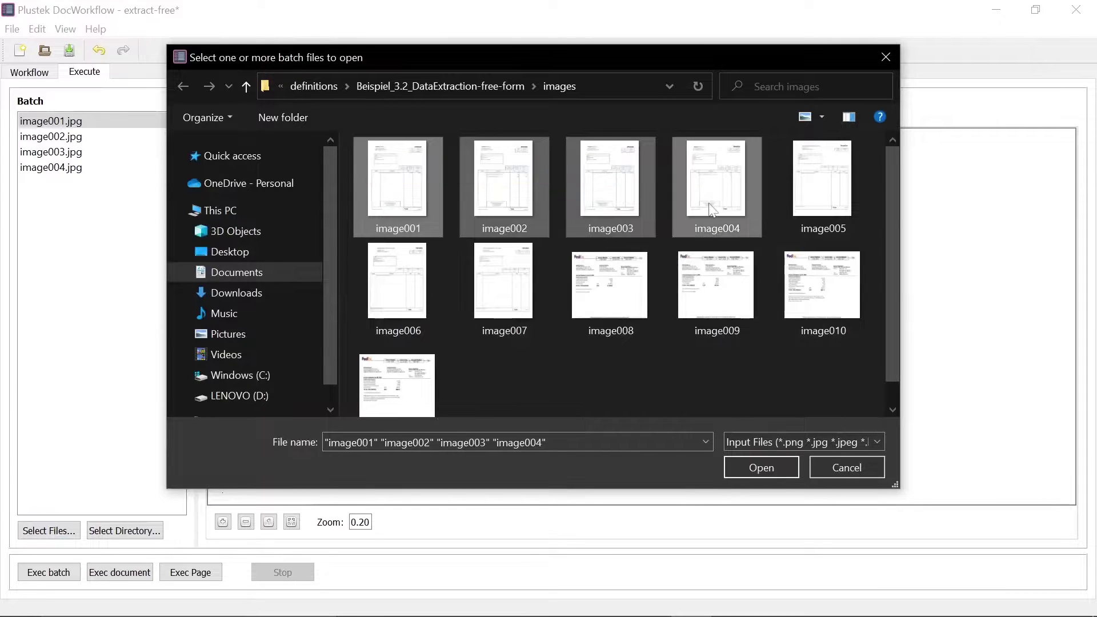
left_click(763, 471)
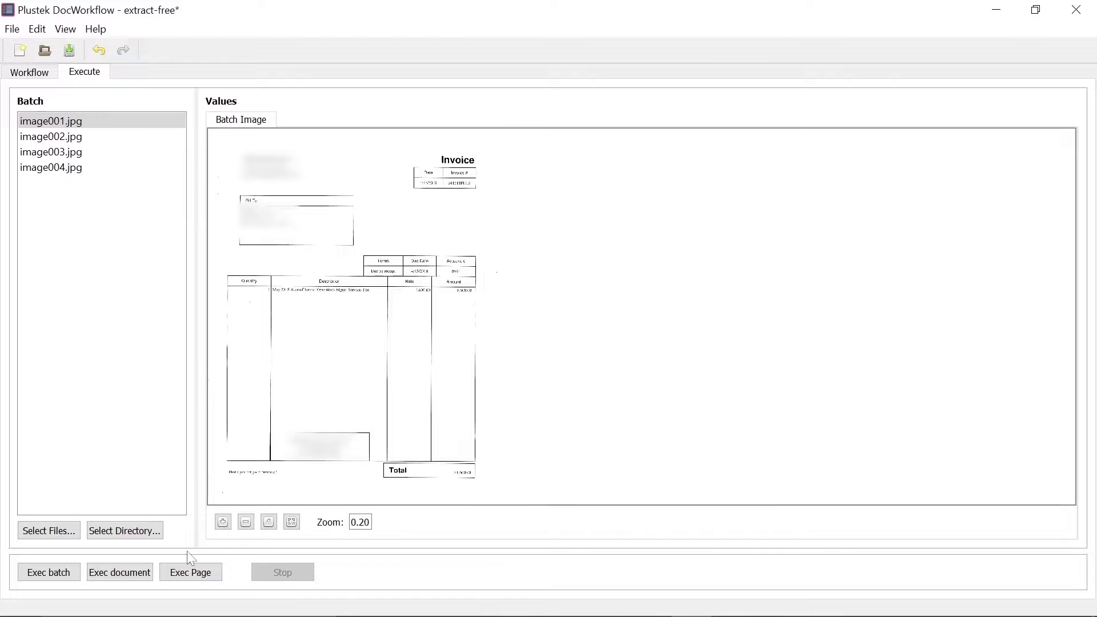
left_click(49, 573)
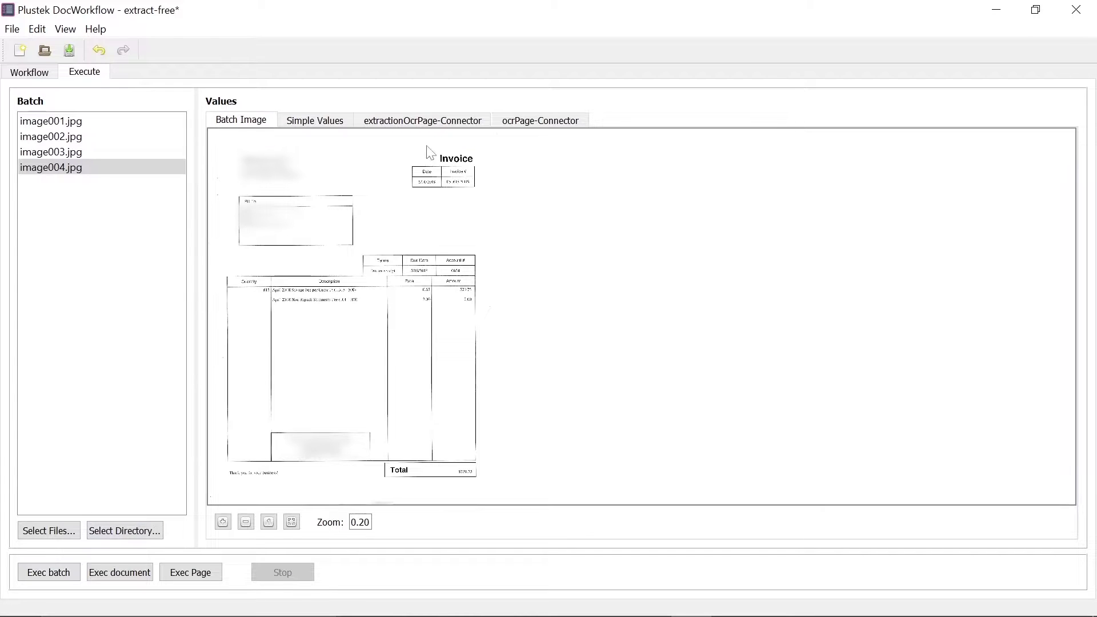
left_click(432, 122)
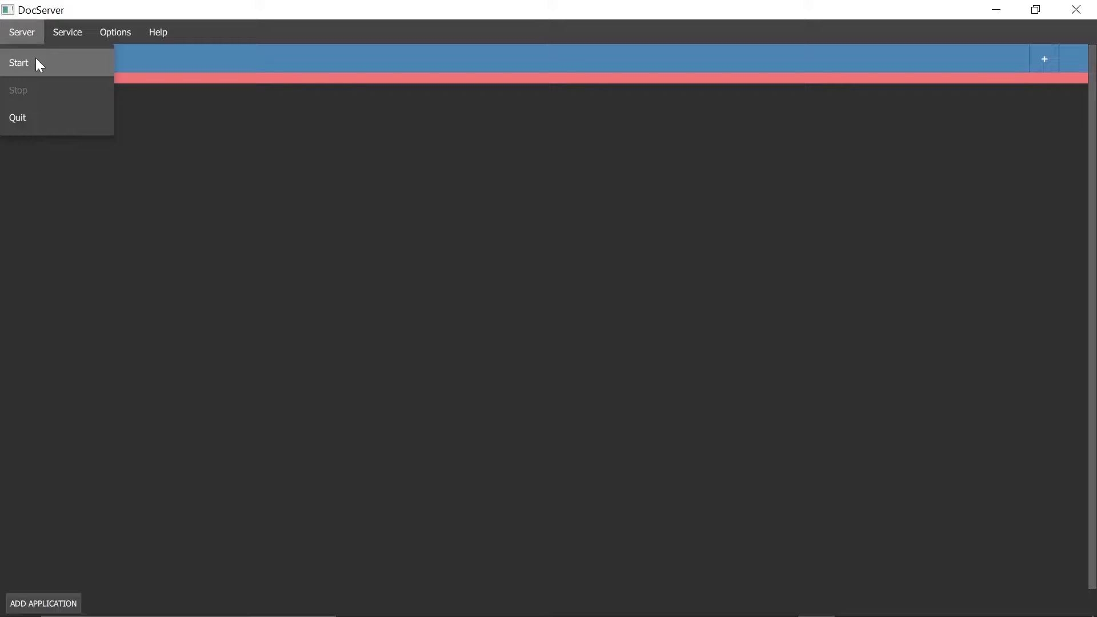
Start the DocServer and expand extract_free's settings down to Directories and files.
left_click(36, 59)
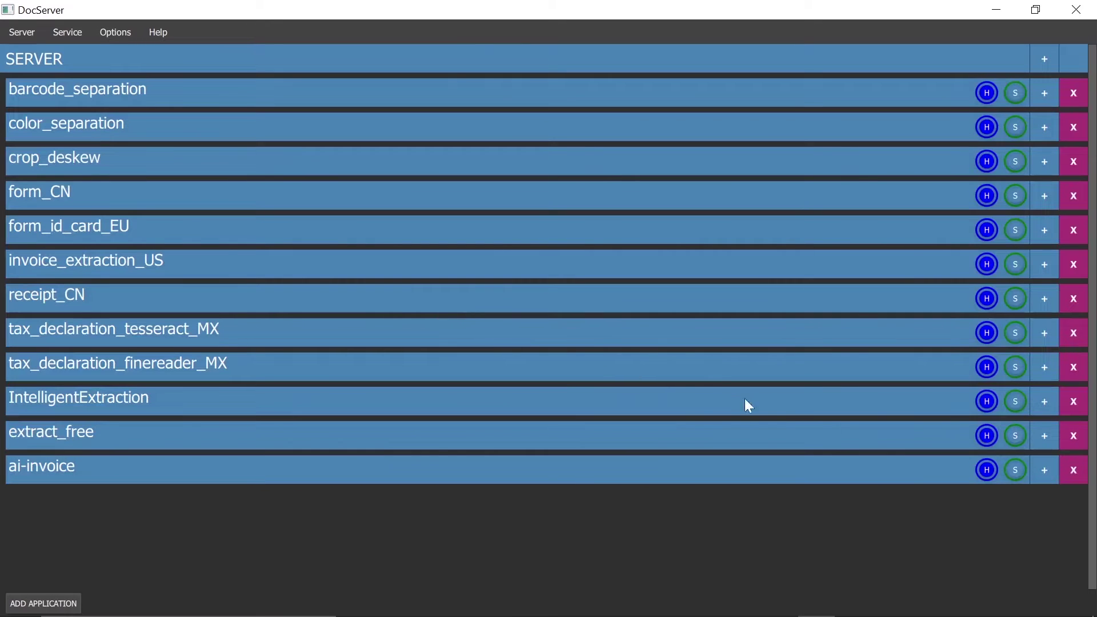
left_click(1044, 438)
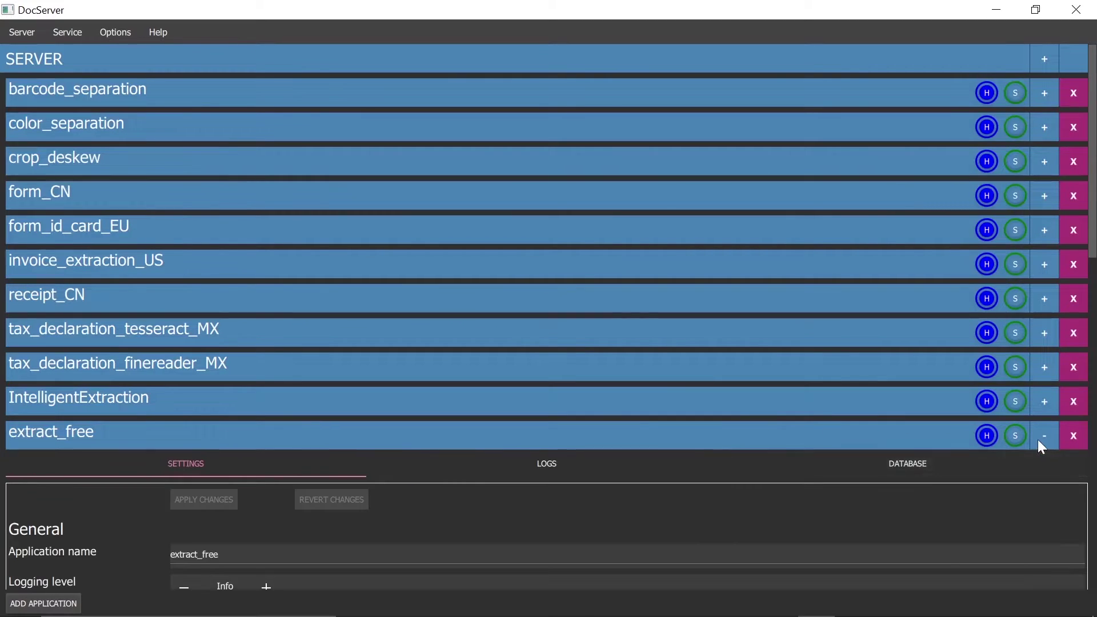
scroll(1084, 172, "down", 3)
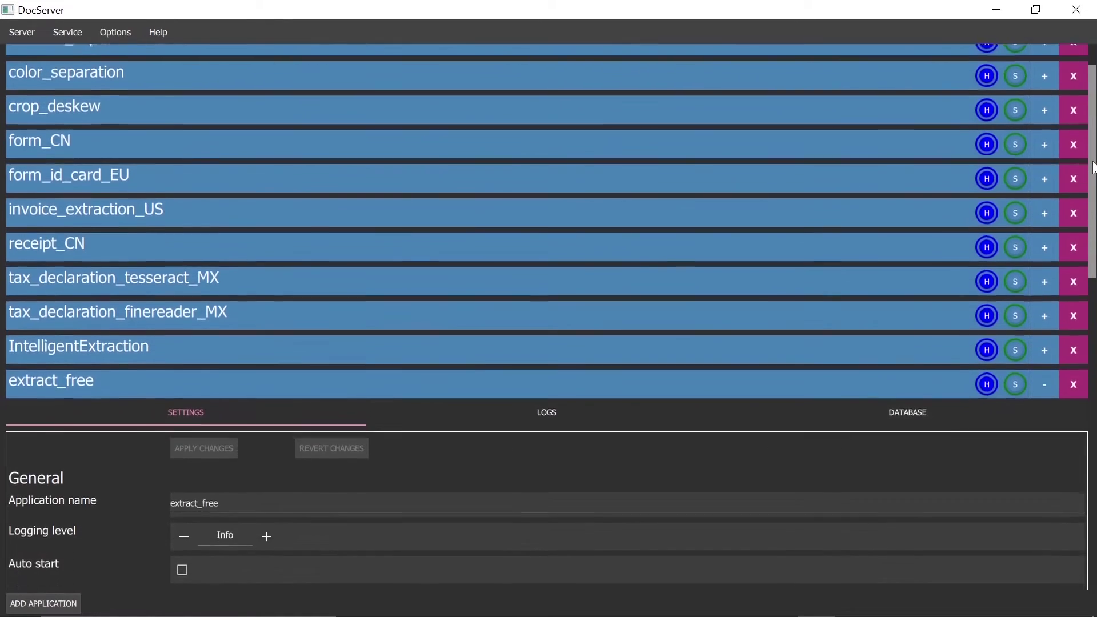
scroll(549, 314, "down", 5)
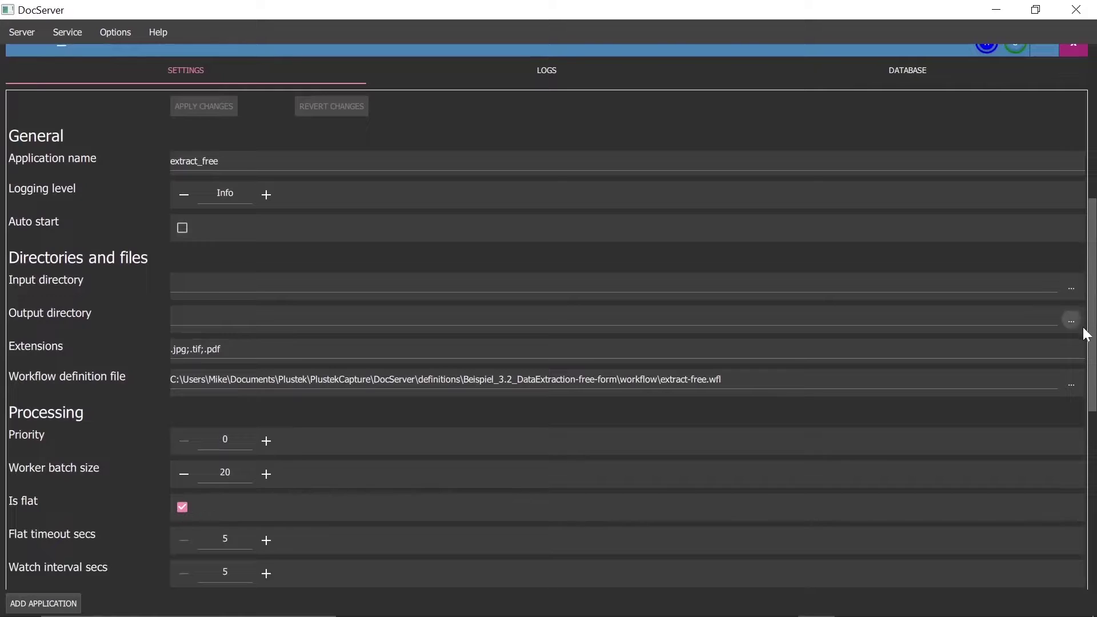
Set extract_free's input directory to the data_extraction_free_form_in folder.
left_click(1070, 290)
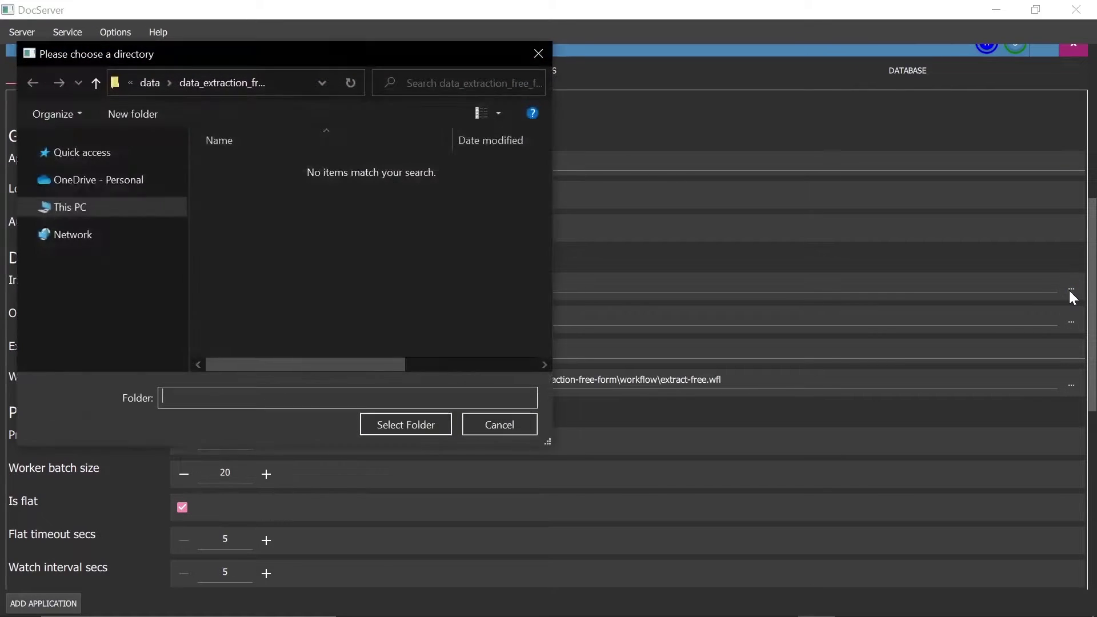
left_click(150, 82)
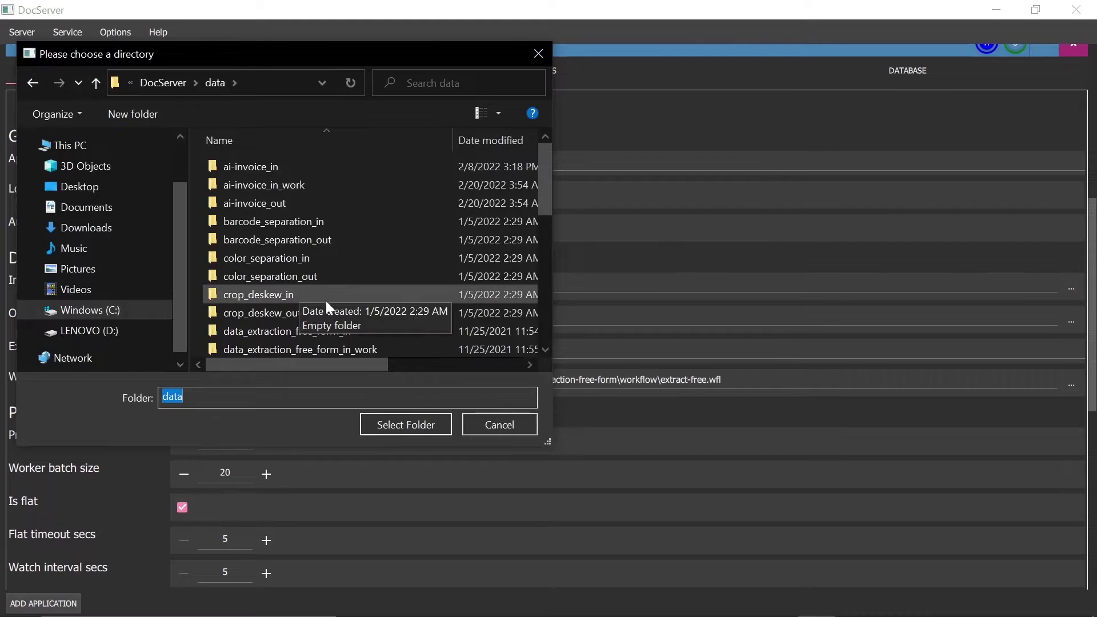
left_click(372, 329)
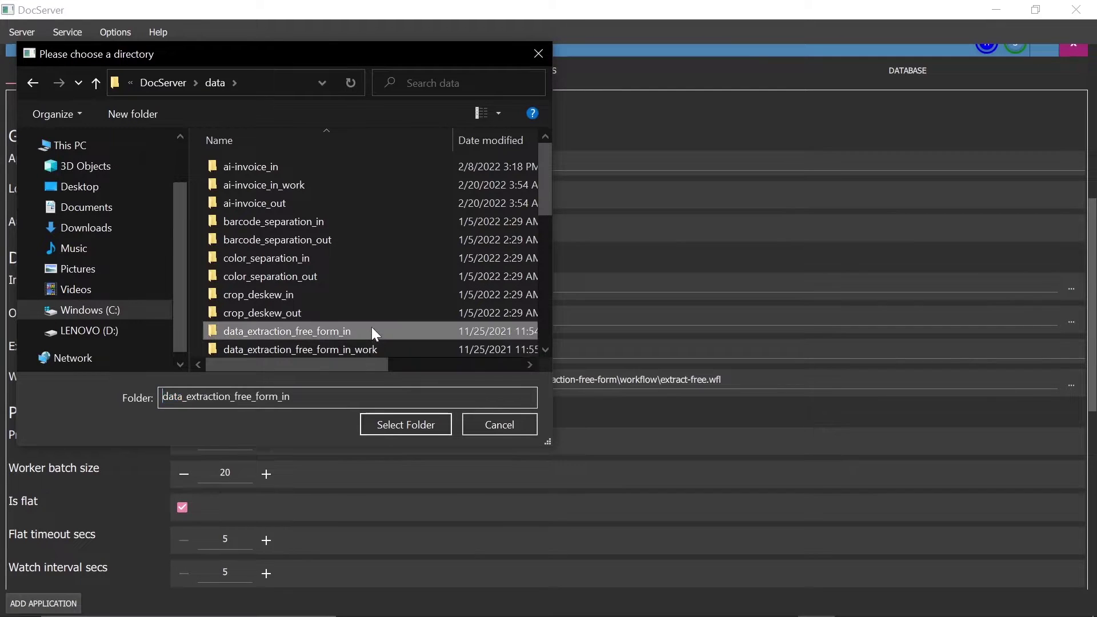
left_click(437, 432)
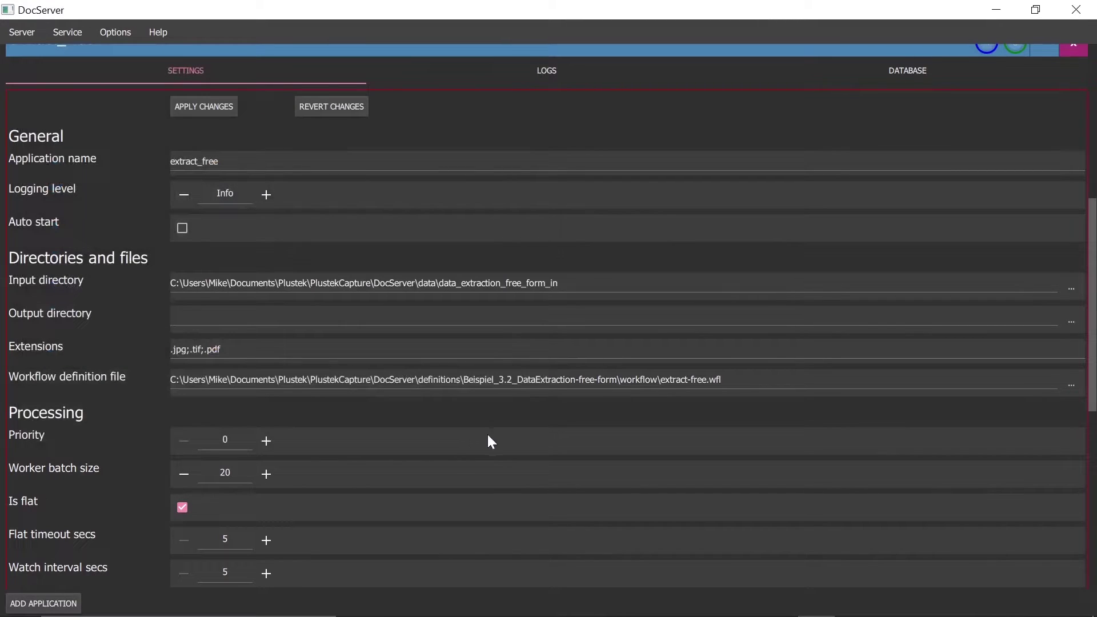
Set the output directory to data_extraction_free_form_out and collapse the settings.
left_click(1071, 323)
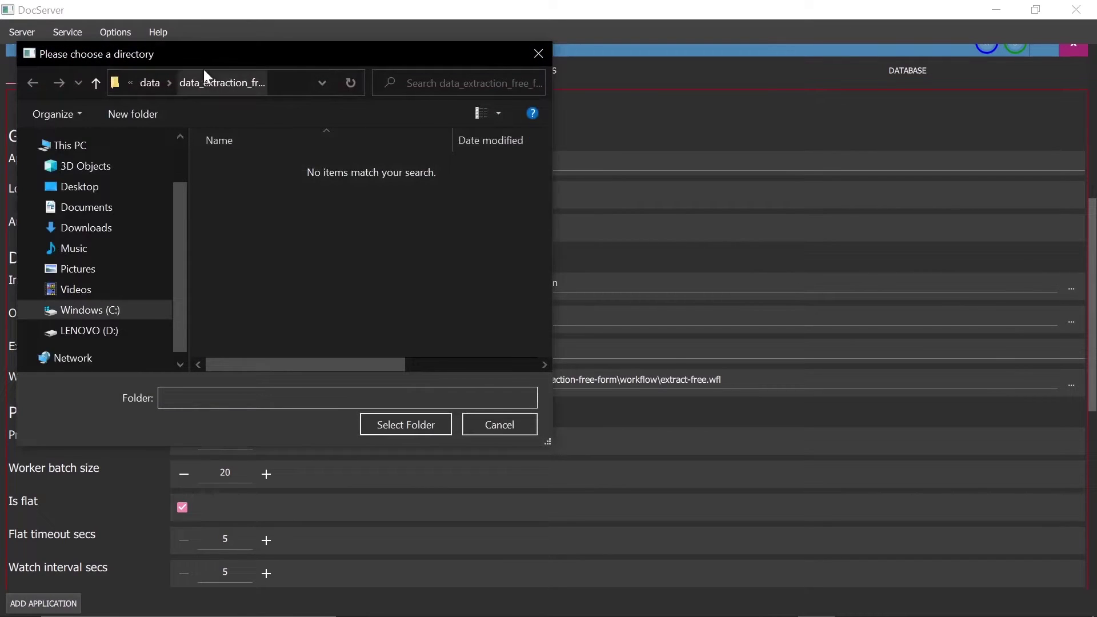
left_click(151, 82)
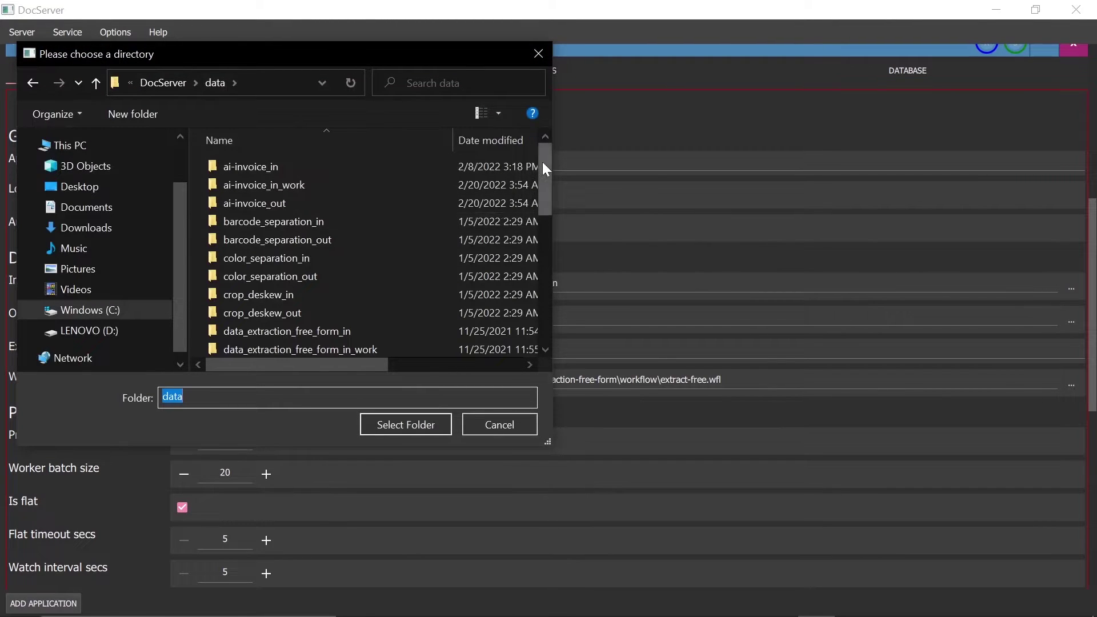
left_click_drag(545, 169, 543, 174)
left_click(372, 328)
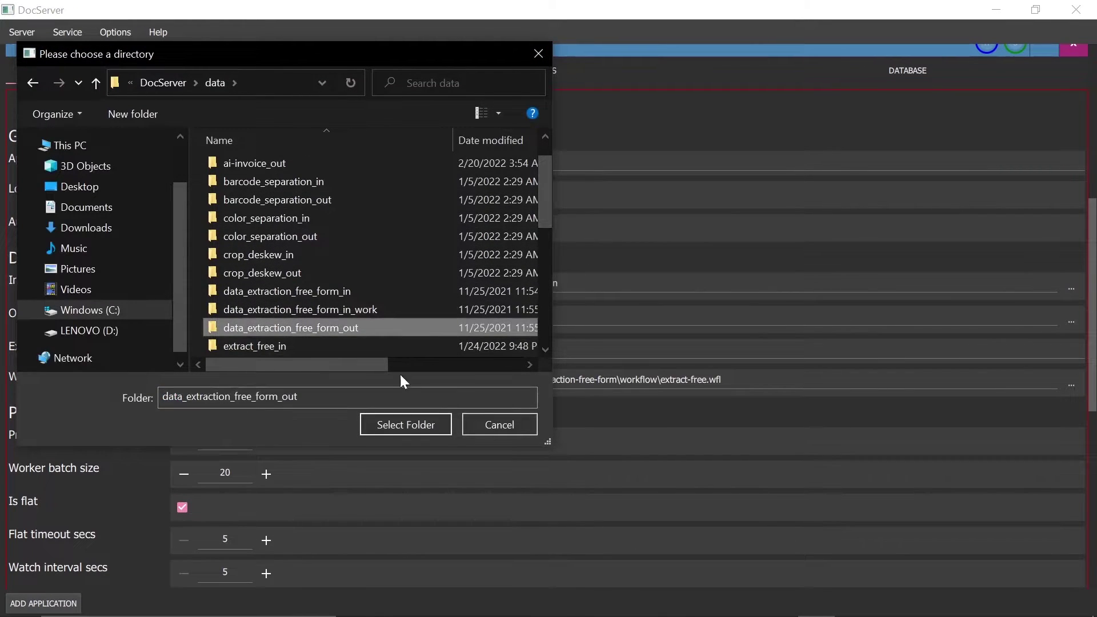
left_click(429, 423)
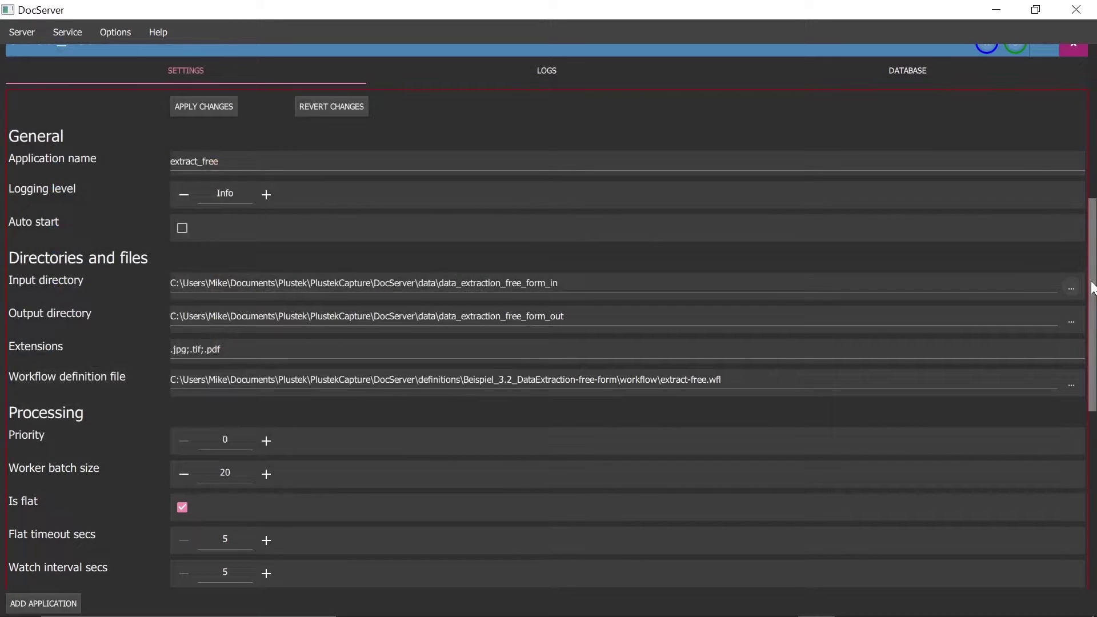
left_click_drag(1093, 287, 1095, 466)
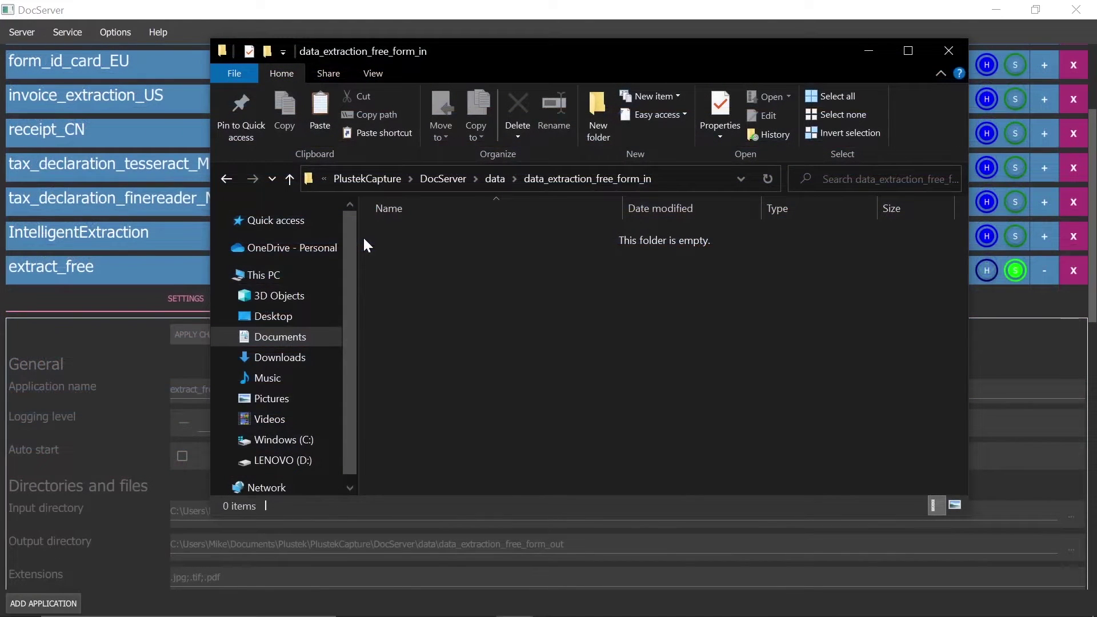
Paste the eleven copied invoice JPGs into data_extraction_free_form_in.
key("ctrl+v")
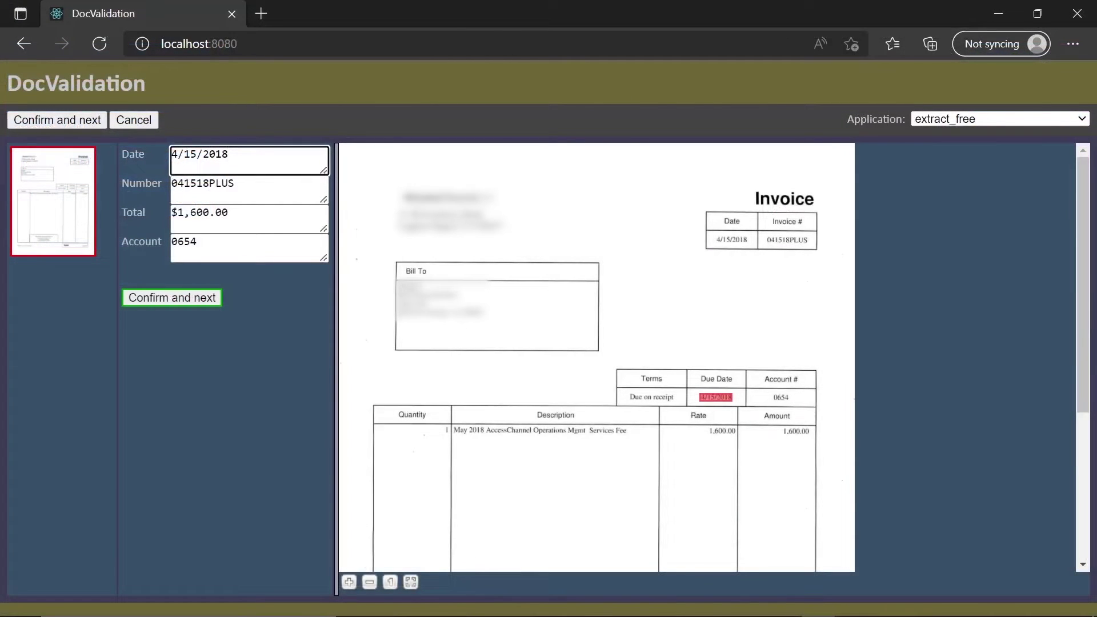
Verify the first invoice's Number, Total and Account highlights, then confirm it.
left_click(235, 184)
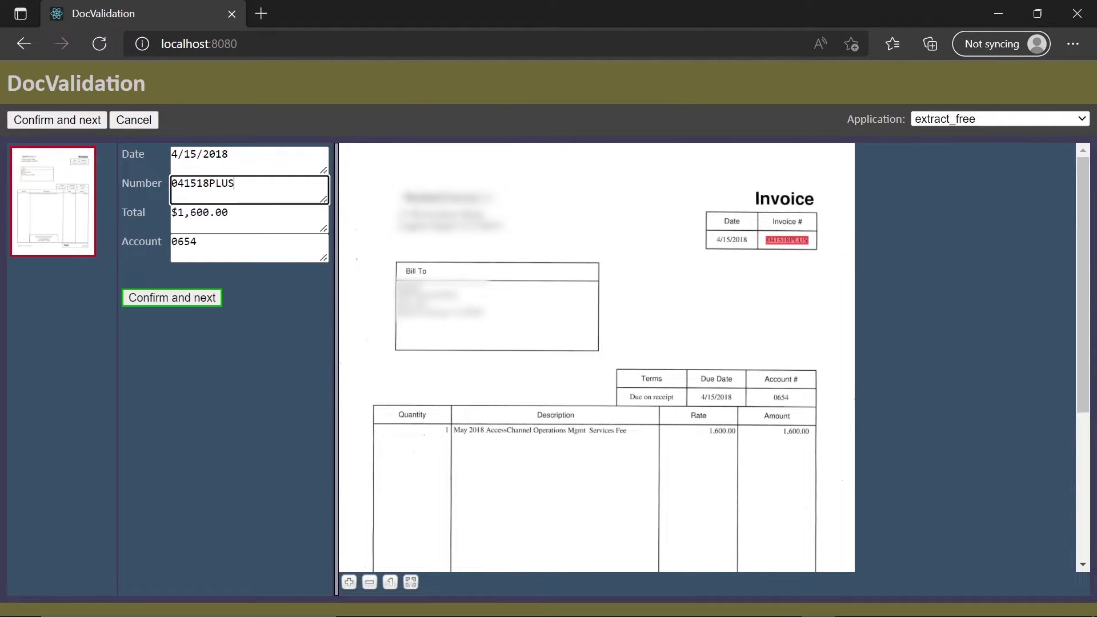
left_click_drag(1082, 274, 1083, 420)
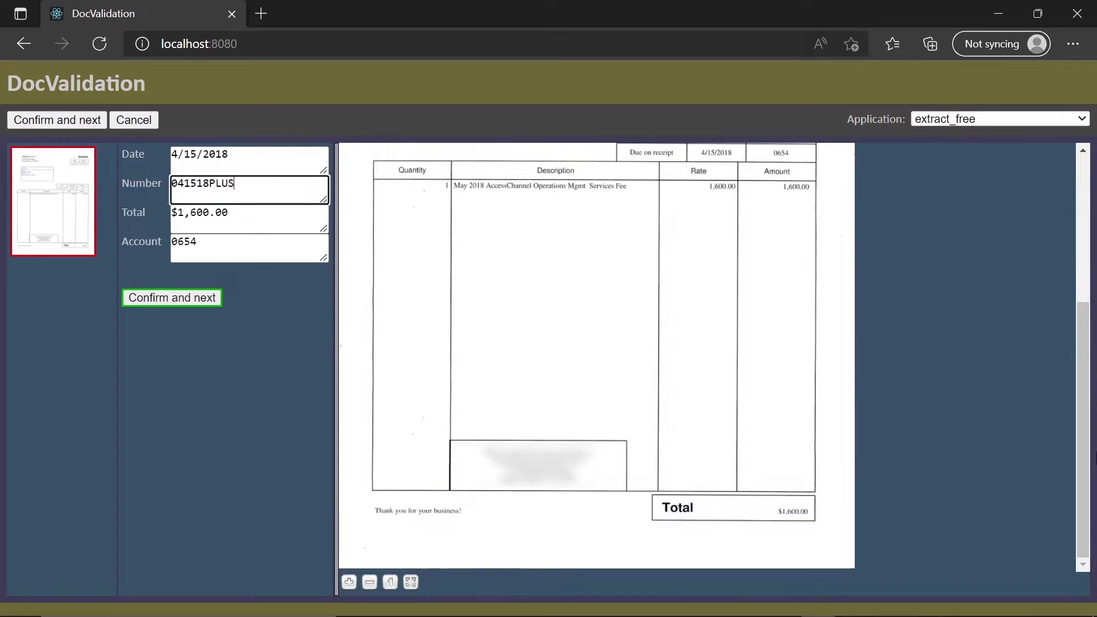
left_click(232, 214)
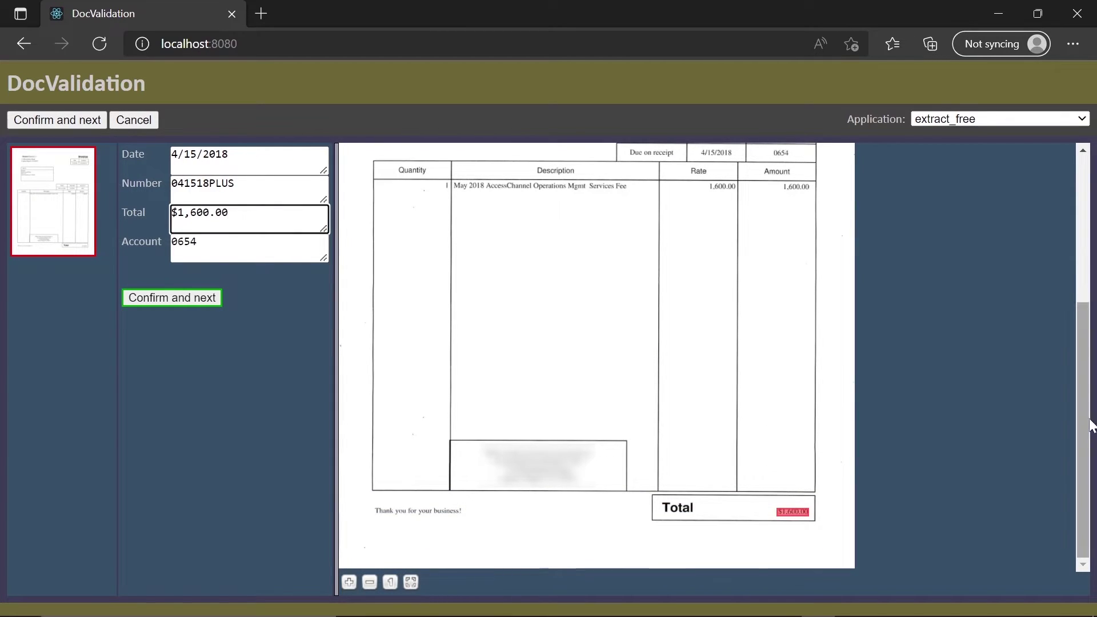
left_click_drag(1088, 418, 1088, 316)
key("Tab")
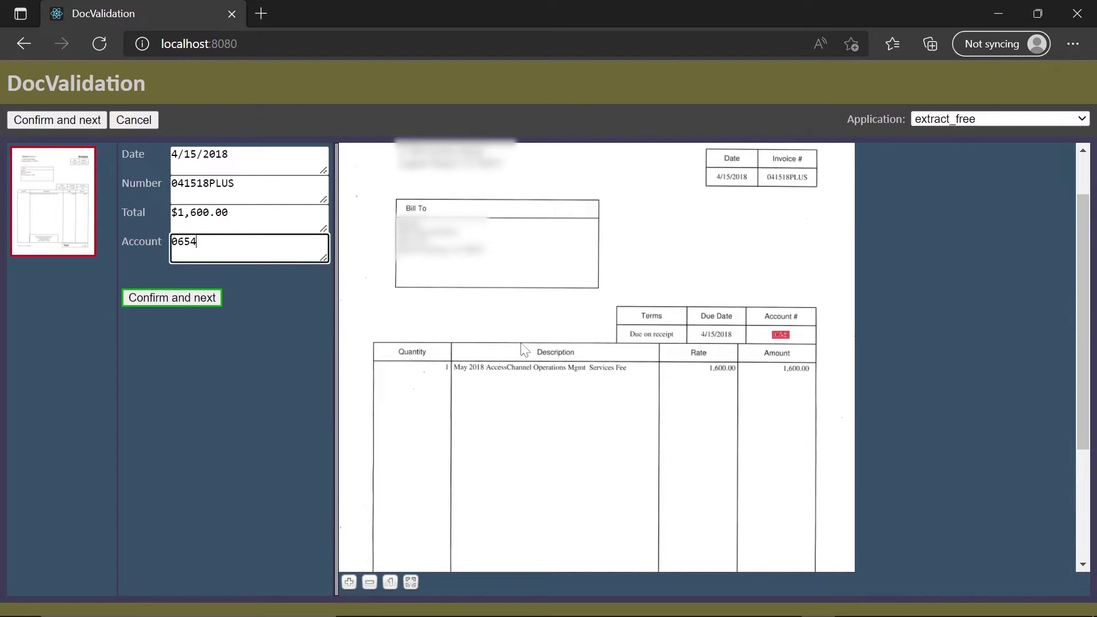
left_click(160, 297)
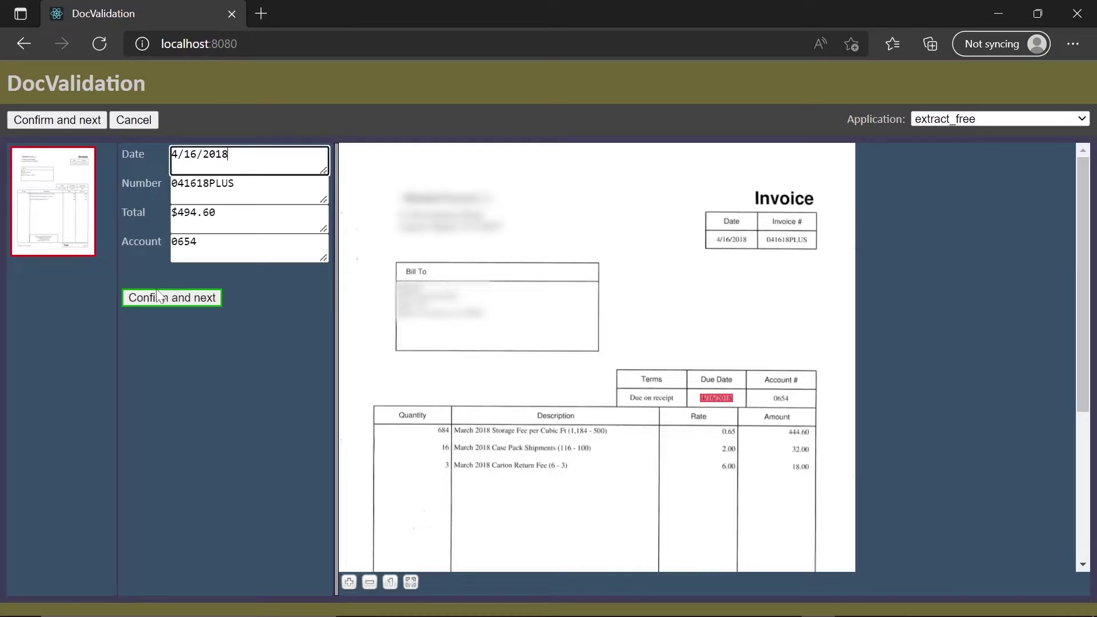
Check the second invoice's extracted Number and Total against the image.
key("Tab")
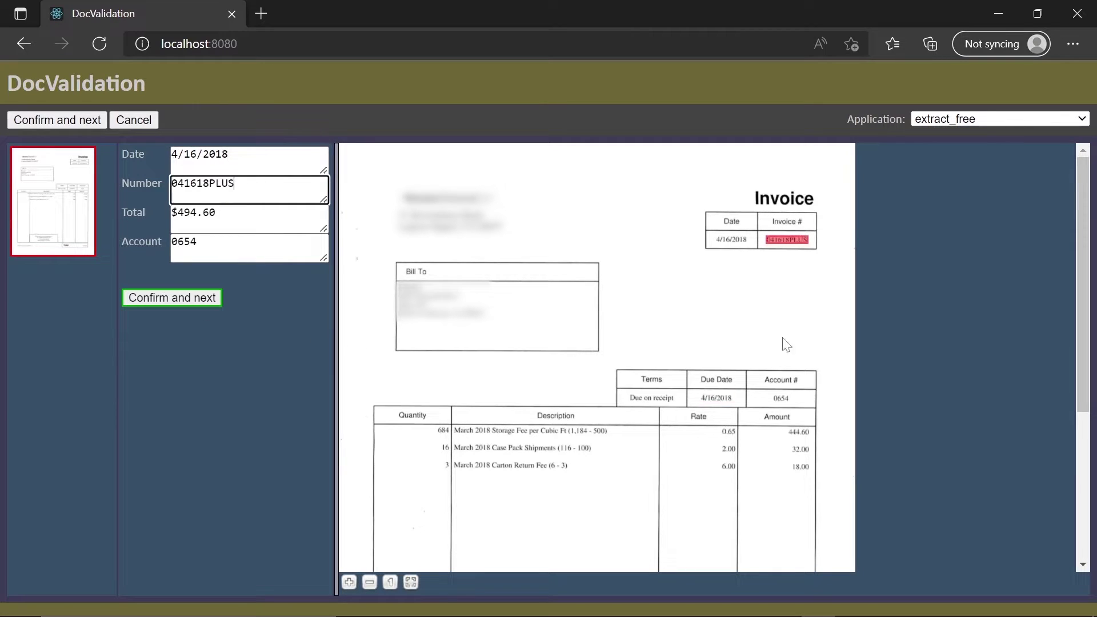
left_click_drag(1085, 323, 1095, 440)
key("Tab")
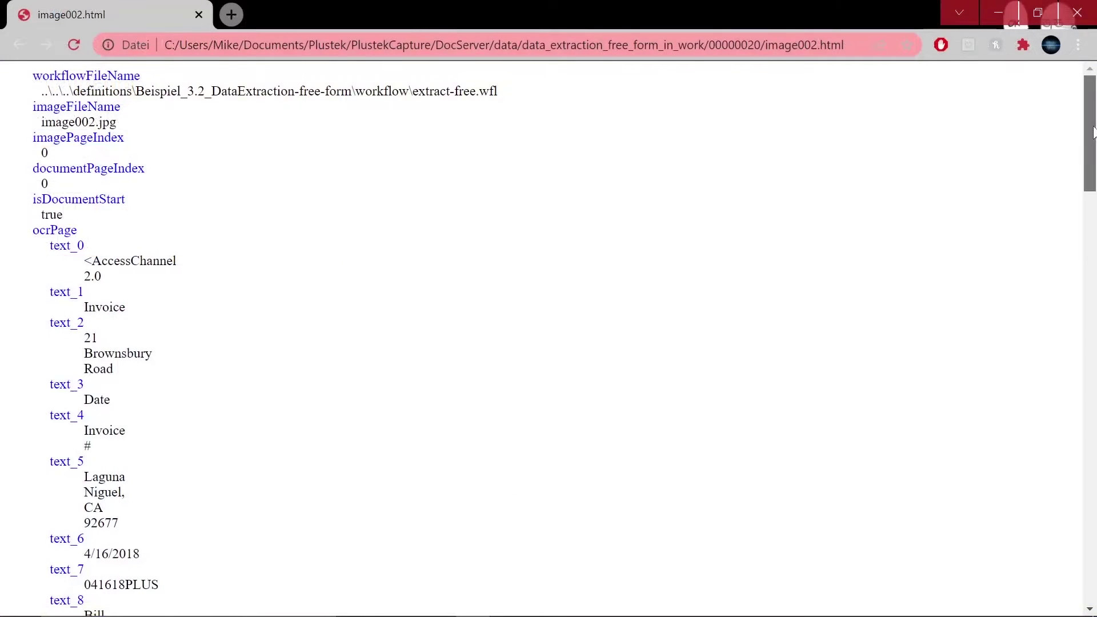
left_click_drag(1092, 140, 1091, 570)
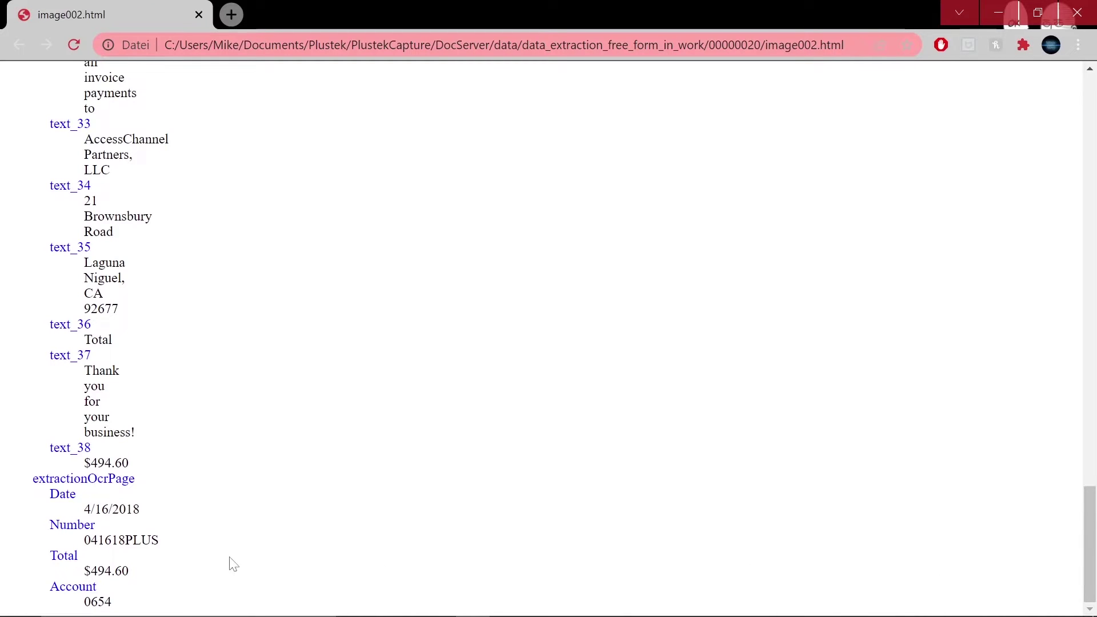
Highlight the Date through Account entries under extractionOcrPage in image002.html.
left_click_drag(48, 492, 123, 607)
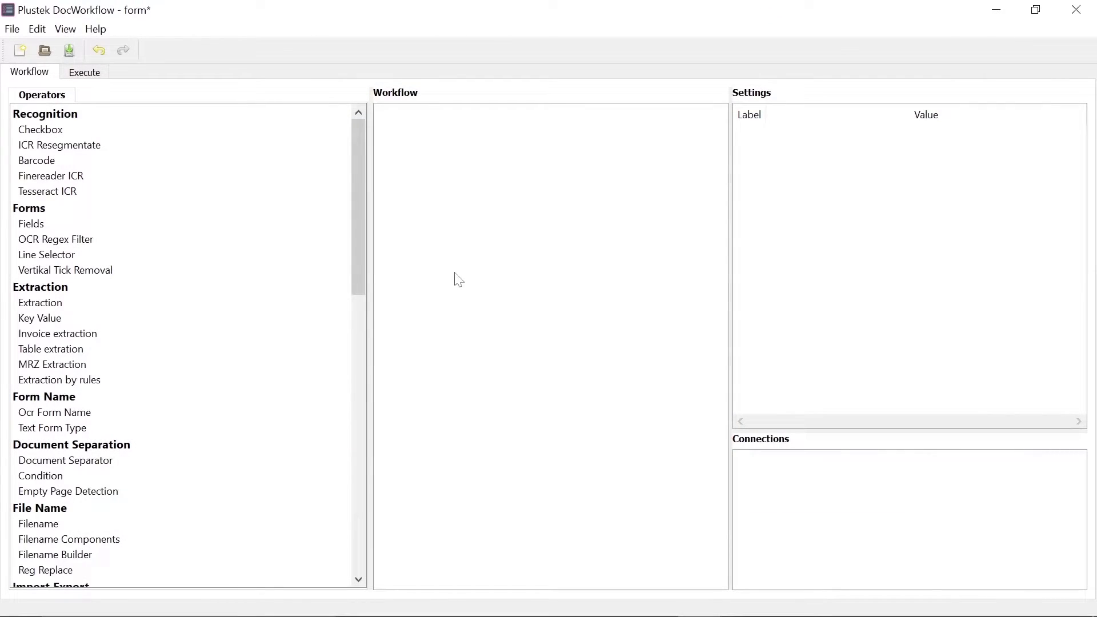
Place a Fields operator in the form workflow and load the Express Invoice1 PDF as its reference.
left_click_drag(57, 224, 472, 144)
left_click(418, 121)
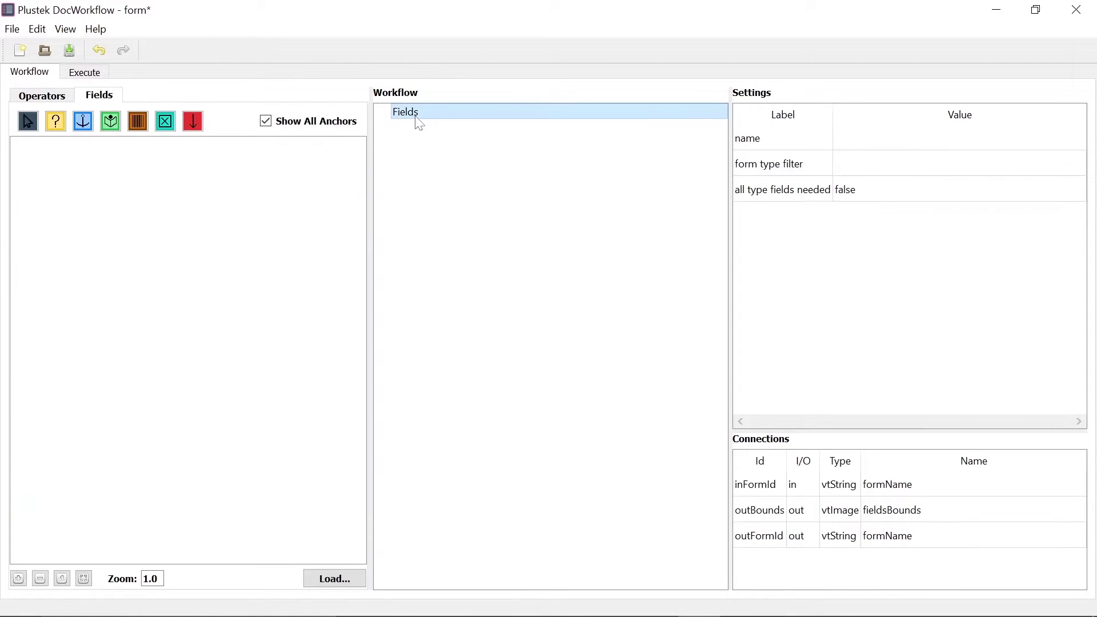
left_click(335, 578)
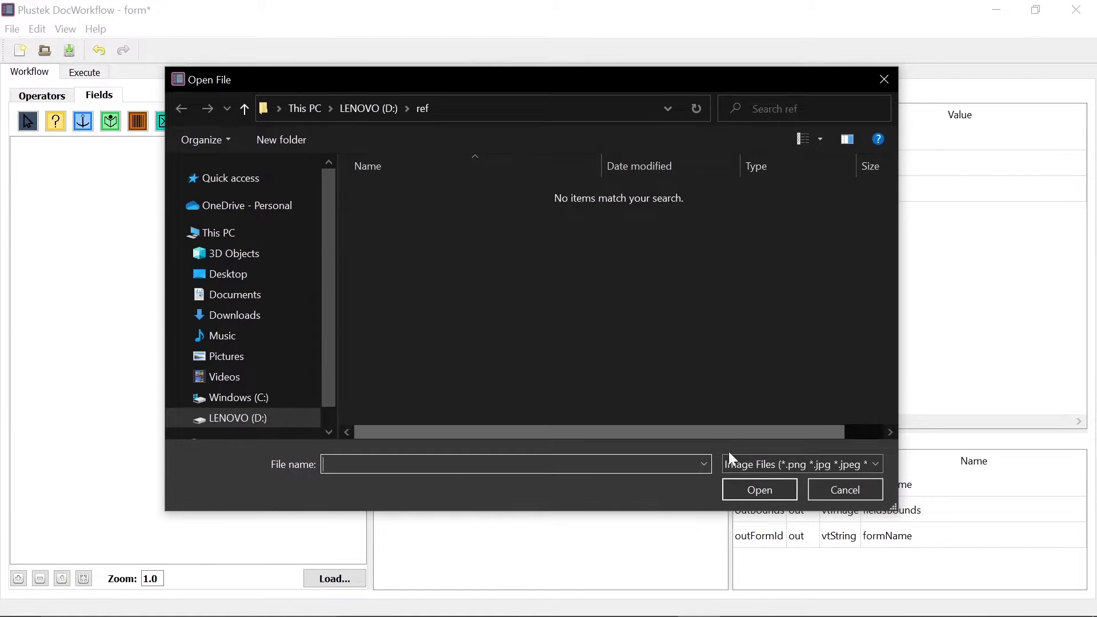
left_click(732, 464)
left_click(739, 493)
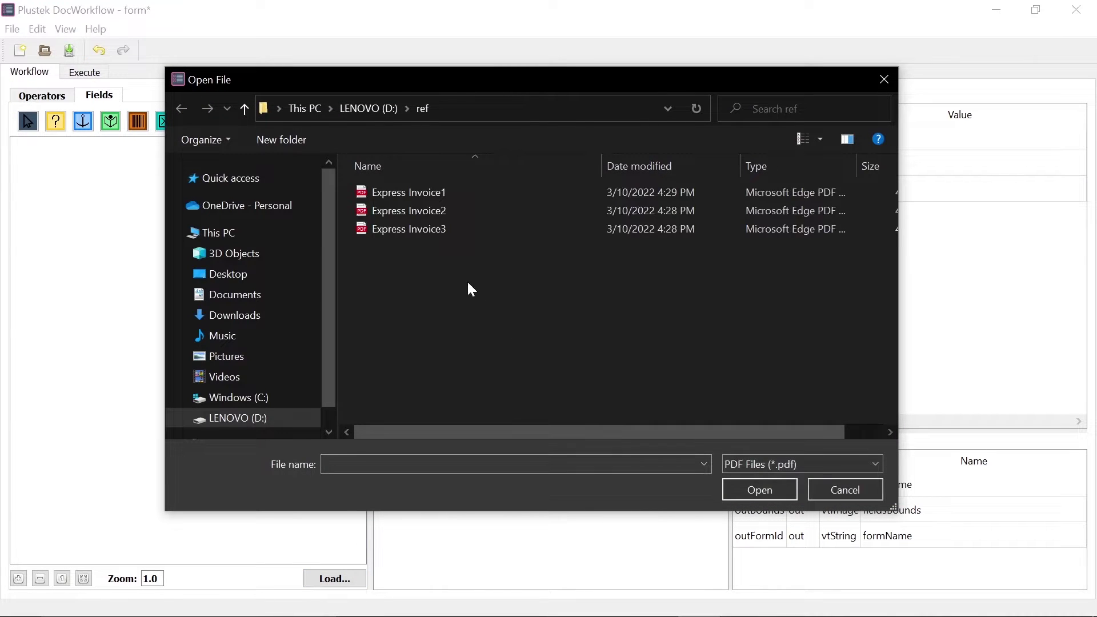
left_click(409, 193)
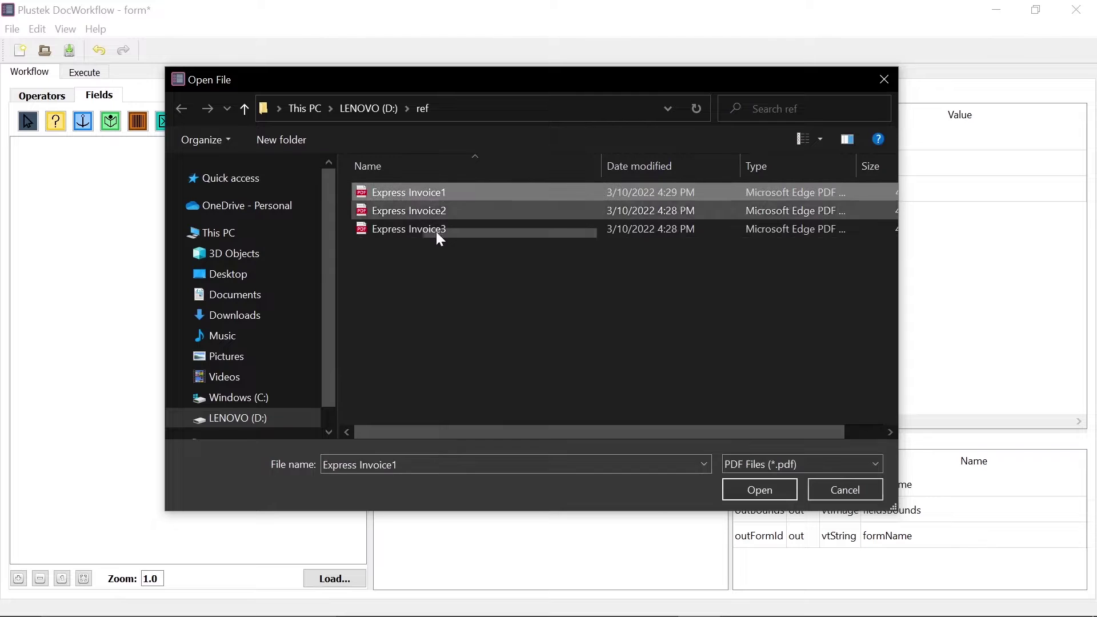
left_click(747, 498)
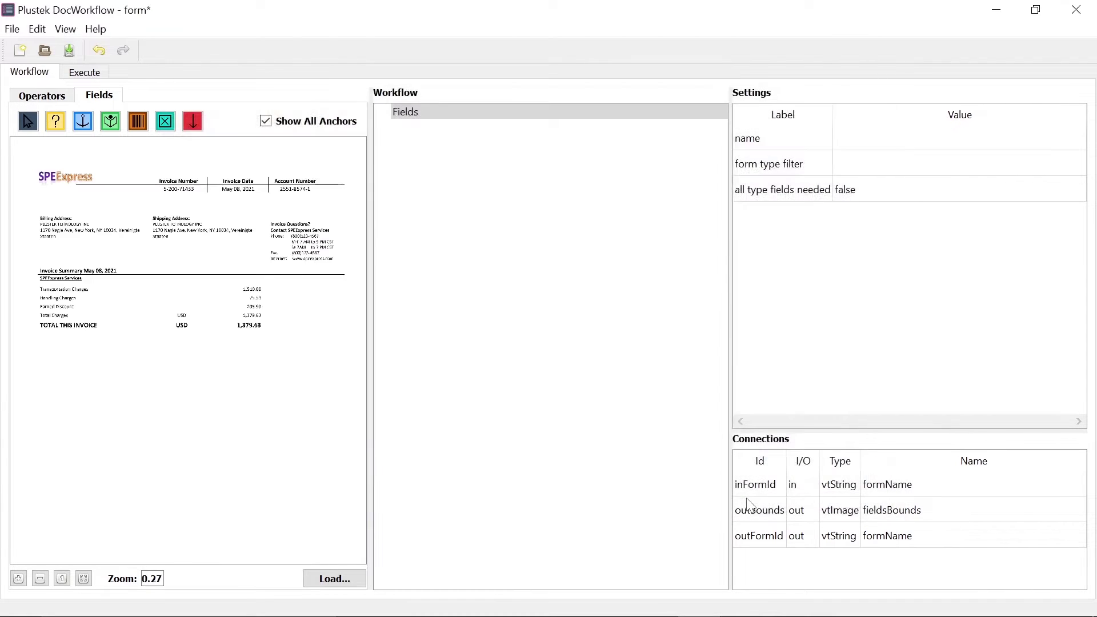
Zoom in on the invoice and draw field type_1 around the SPEExpress logo.
left_click(18, 578)
left_click(18, 578)
left_click(18, 579)
left_click(18, 579)
left_click(18, 578)
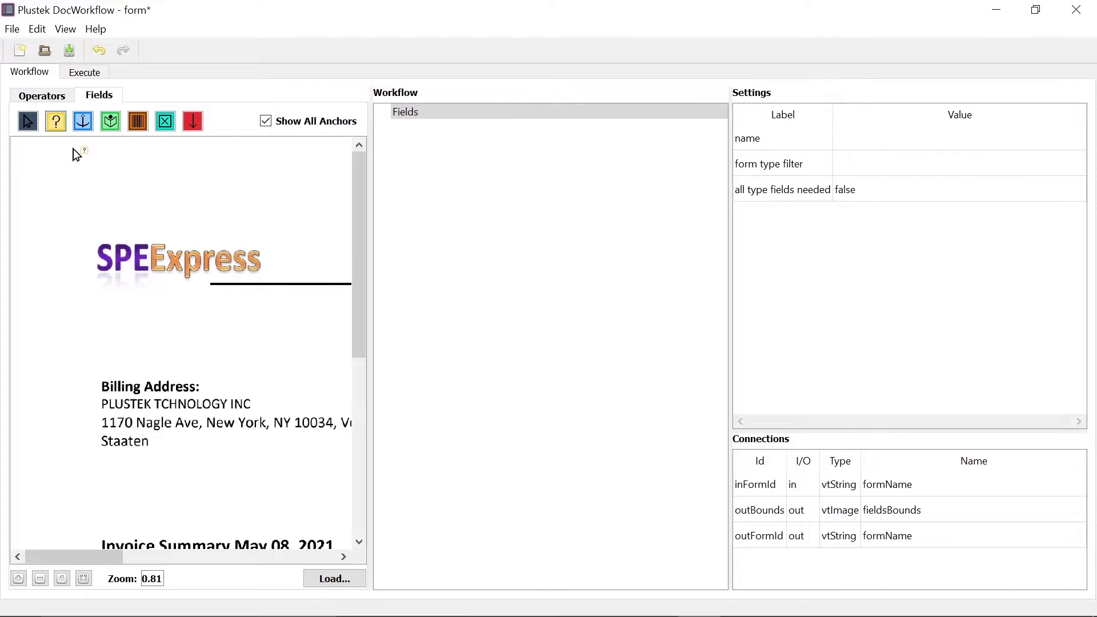
mouse_move(93, 234)
left_mouse_down()
mouse_move(196, 313)
mouse_move(266, 310)
left_mouse_up()
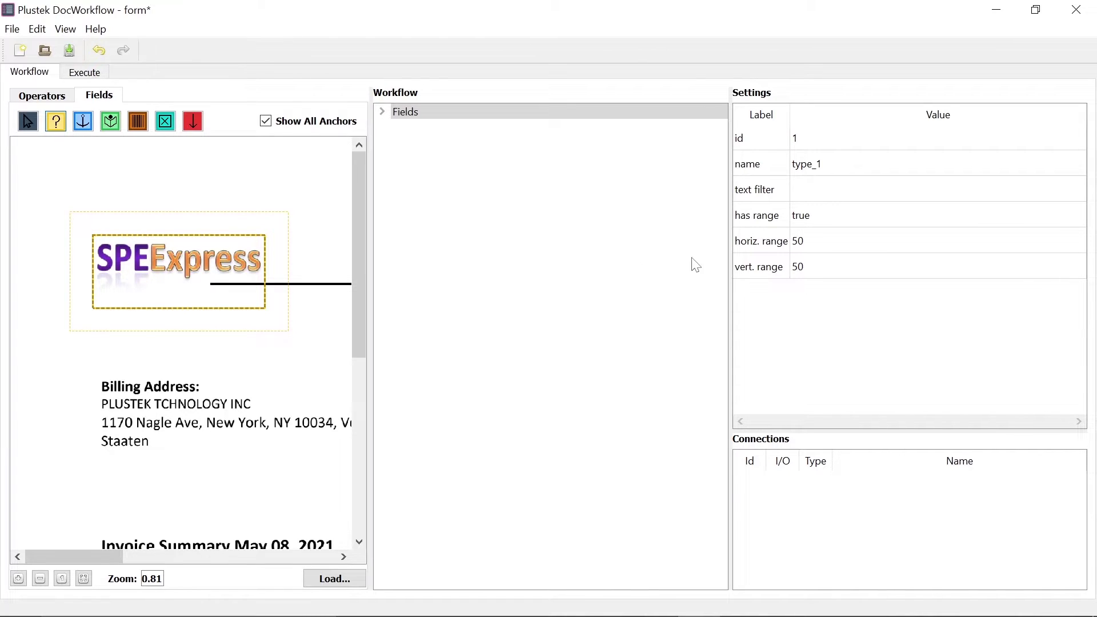
Set type_1's text filter to the literal value SPEExpress in the Regex Editor.
left_click(838, 170)
left_click(845, 194)
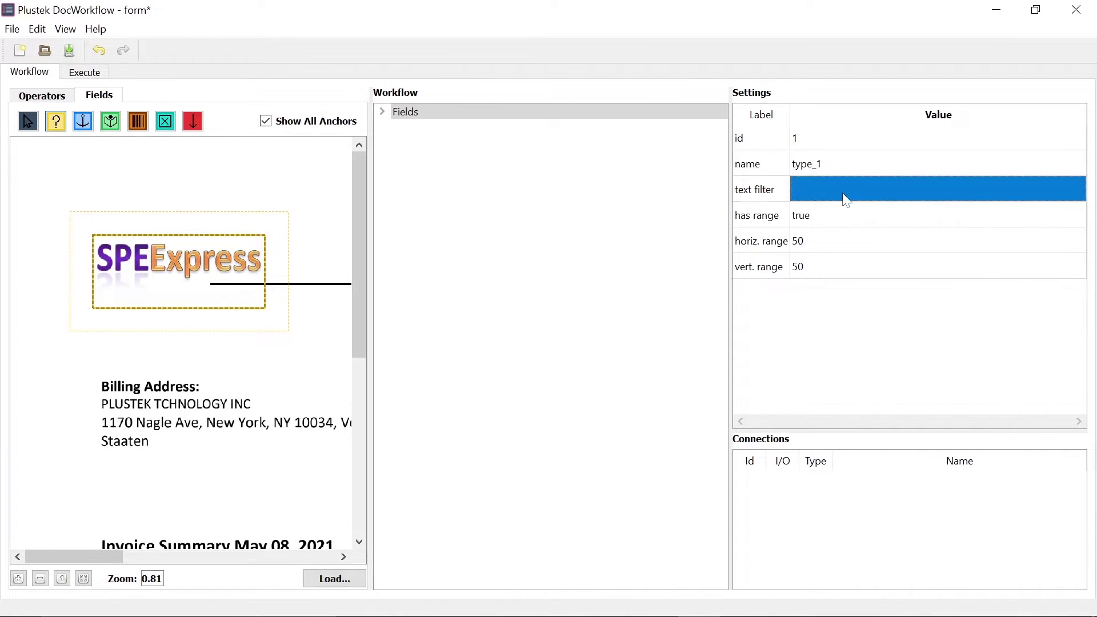
left_click(846, 214)
left_click(857, 245)
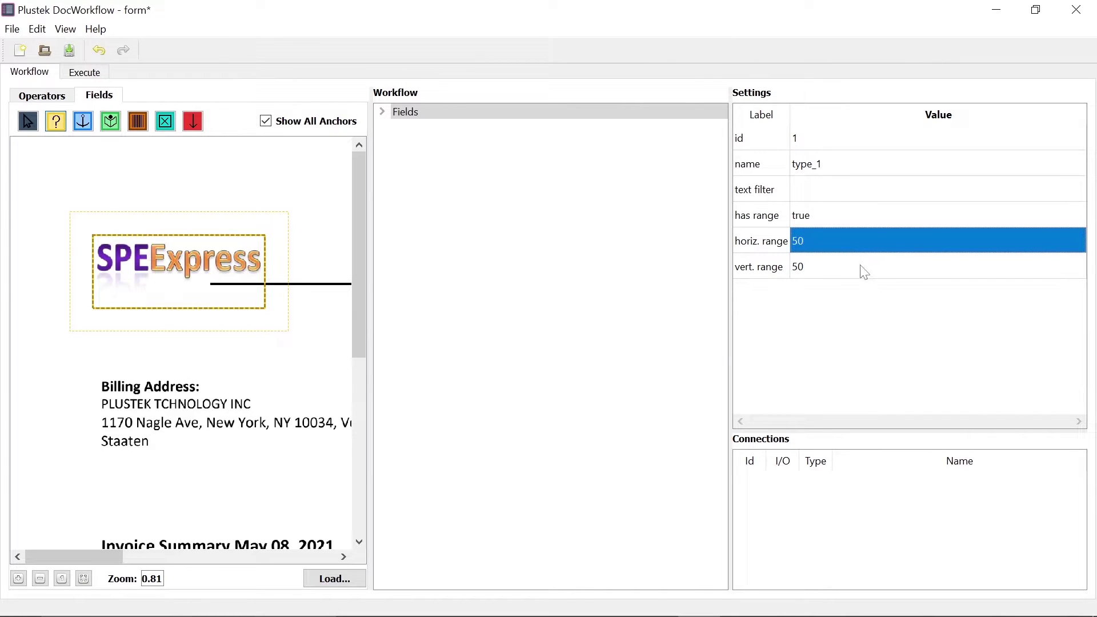
left_click(860, 265)
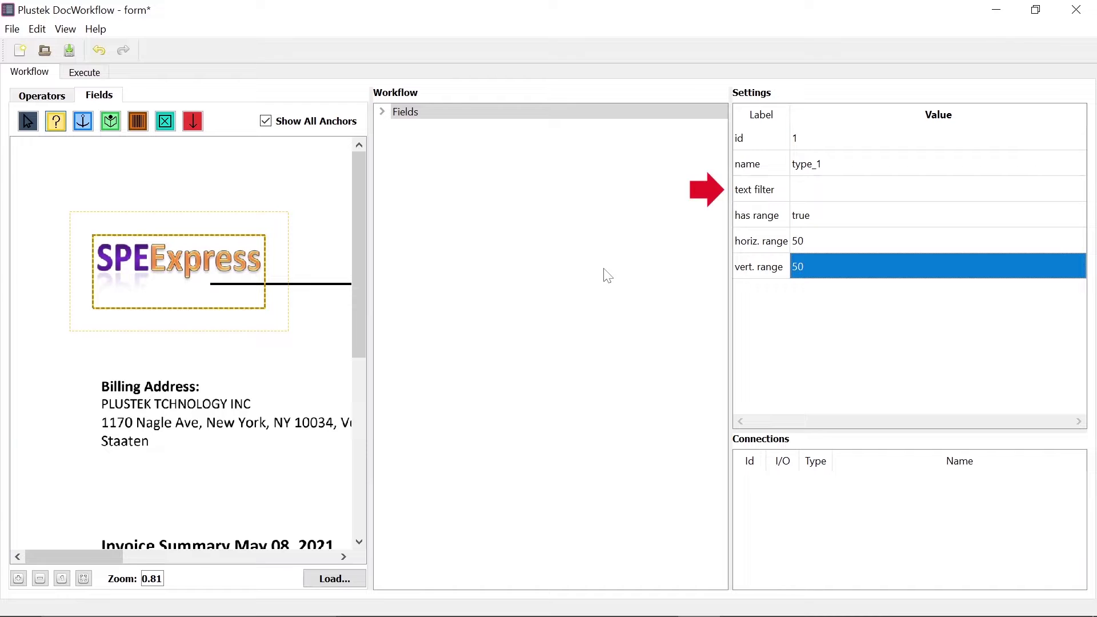
double_click(822, 196)
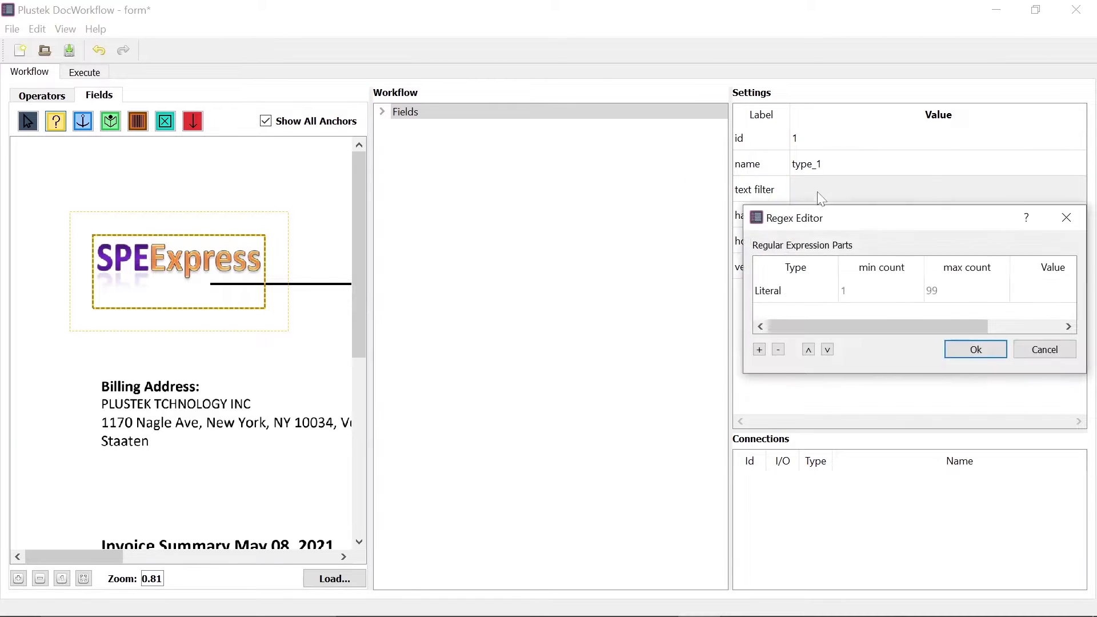
left_click_drag(838, 225, 425, 247)
left_click_drag(674, 268, 797, 270)
double_click(730, 315)
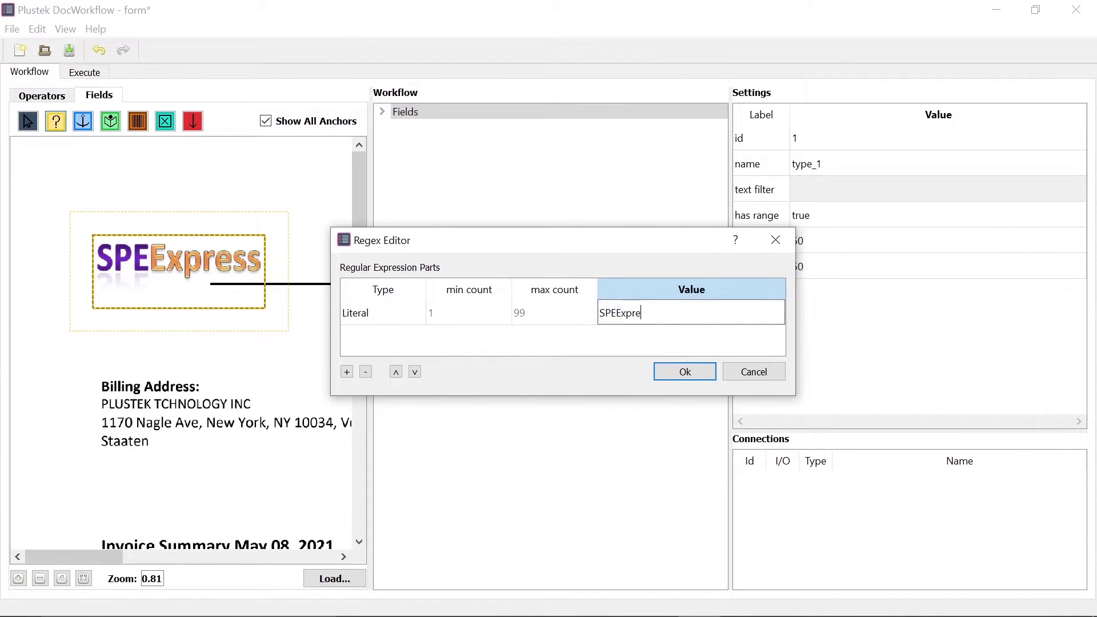
key("Tab")
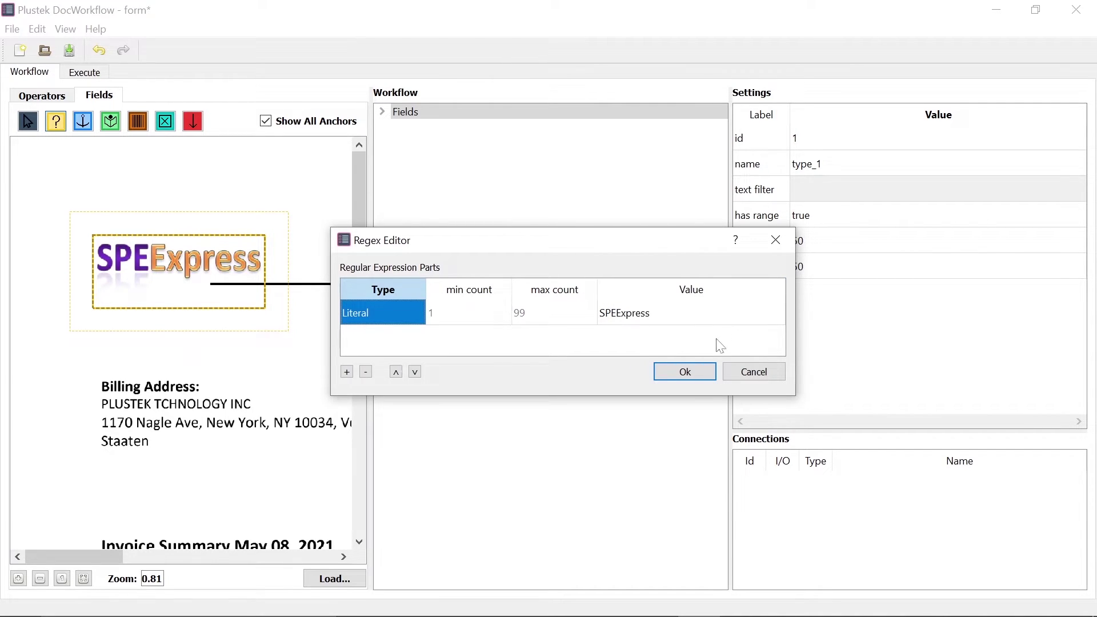
left_click(688, 373)
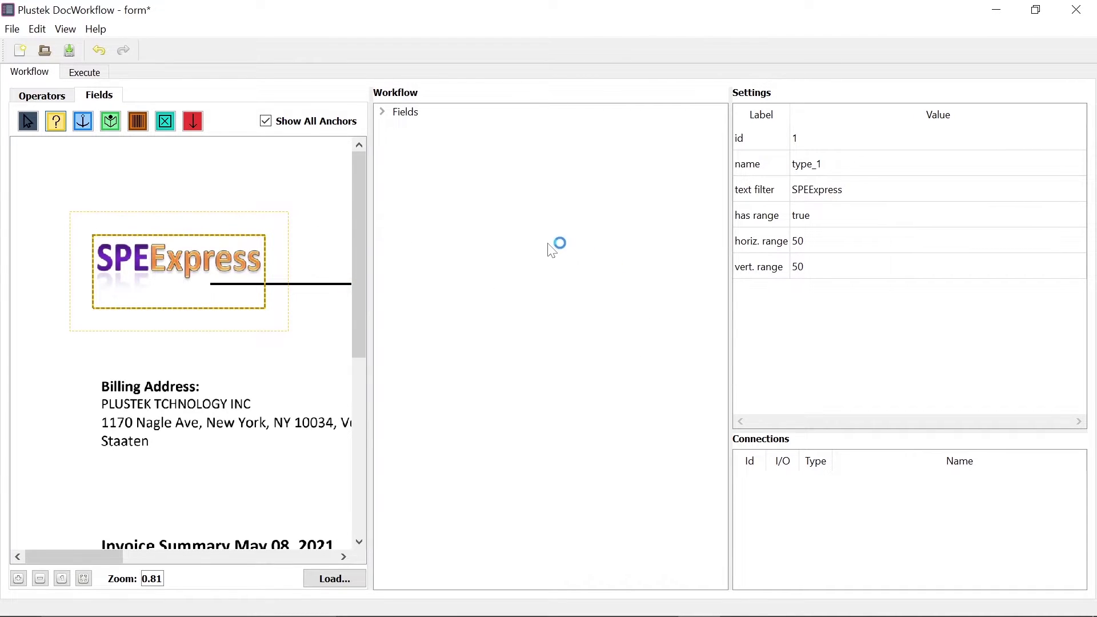
Attach a Tesseract ICR operator beneath the type_1 field in the Workflow tree.
left_click(383, 112)
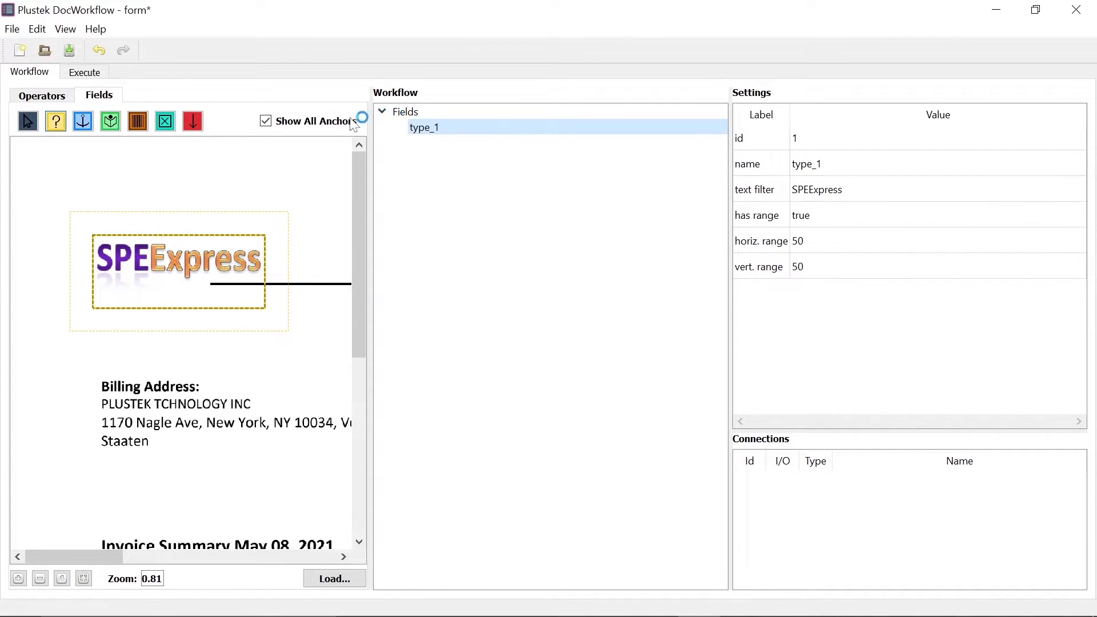
left_click(57, 101)
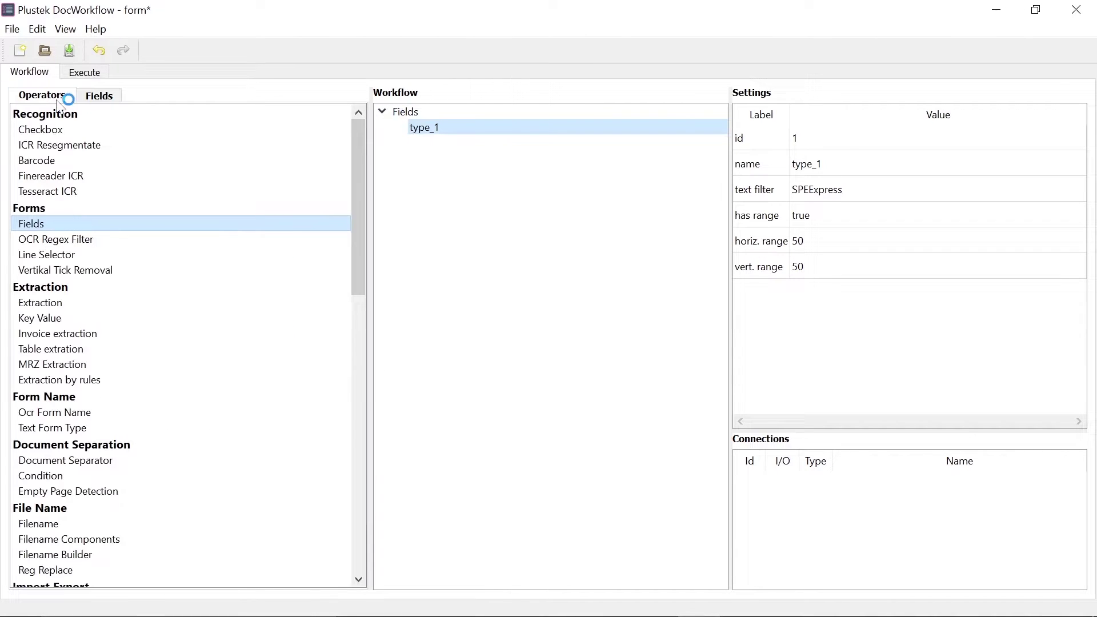
left_click_drag(98, 189, 435, 130)
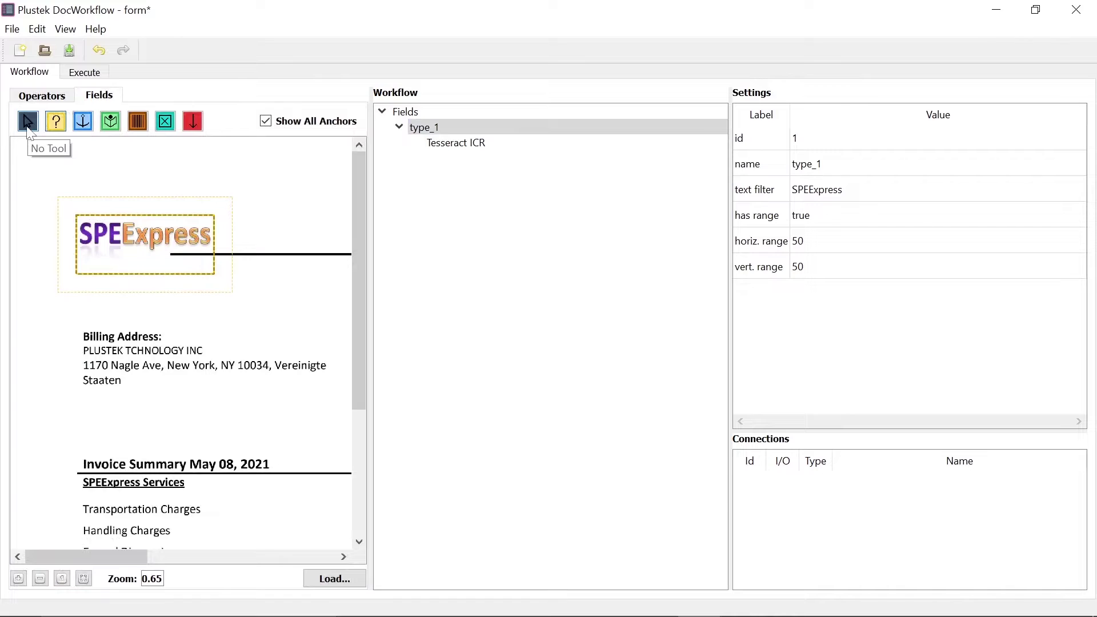
left_click(28, 121)
Draw an anchor box over the Invoice Number heading.
left_click(85, 124)
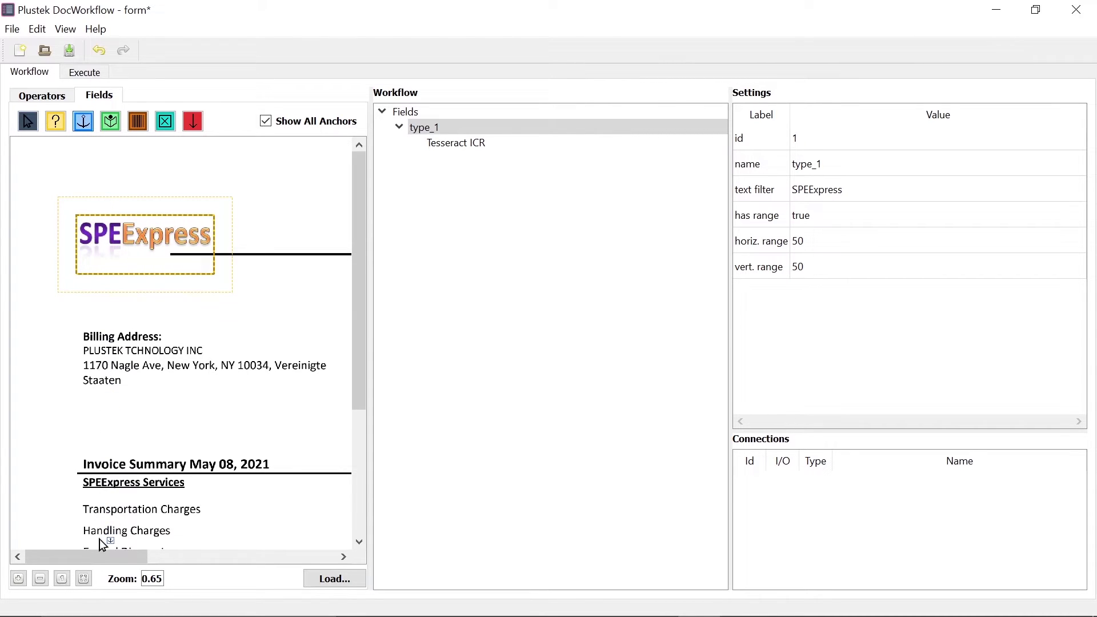
left_click_drag(101, 557, 212, 569)
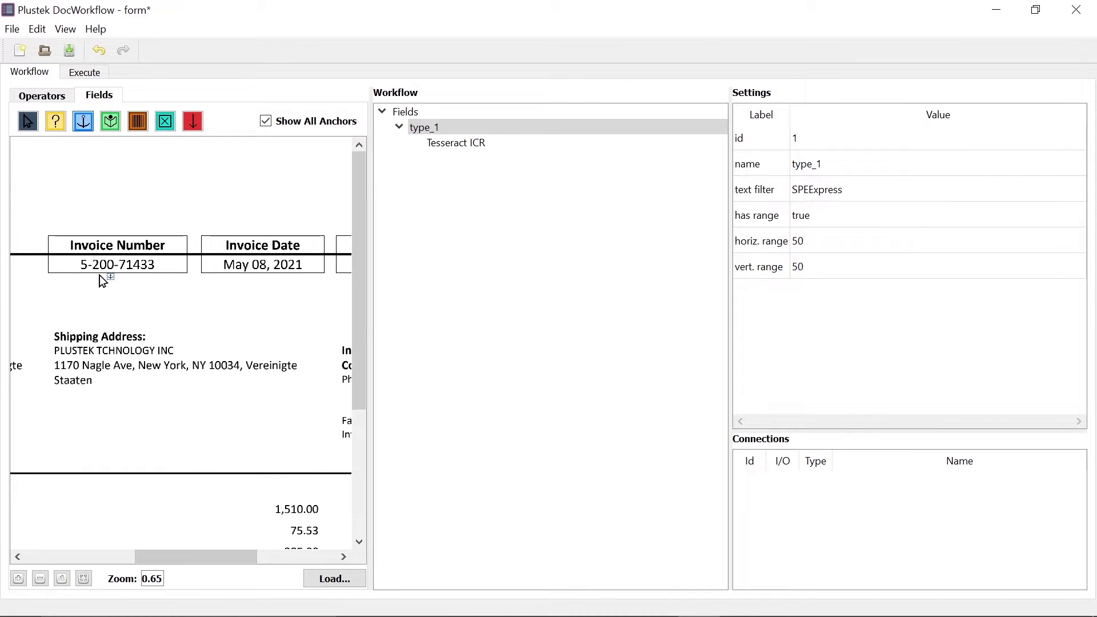
mouse_move(70, 243)
left_mouse_down()
mouse_move(126, 263)
mouse_move(177, 258)
left_mouse_up()
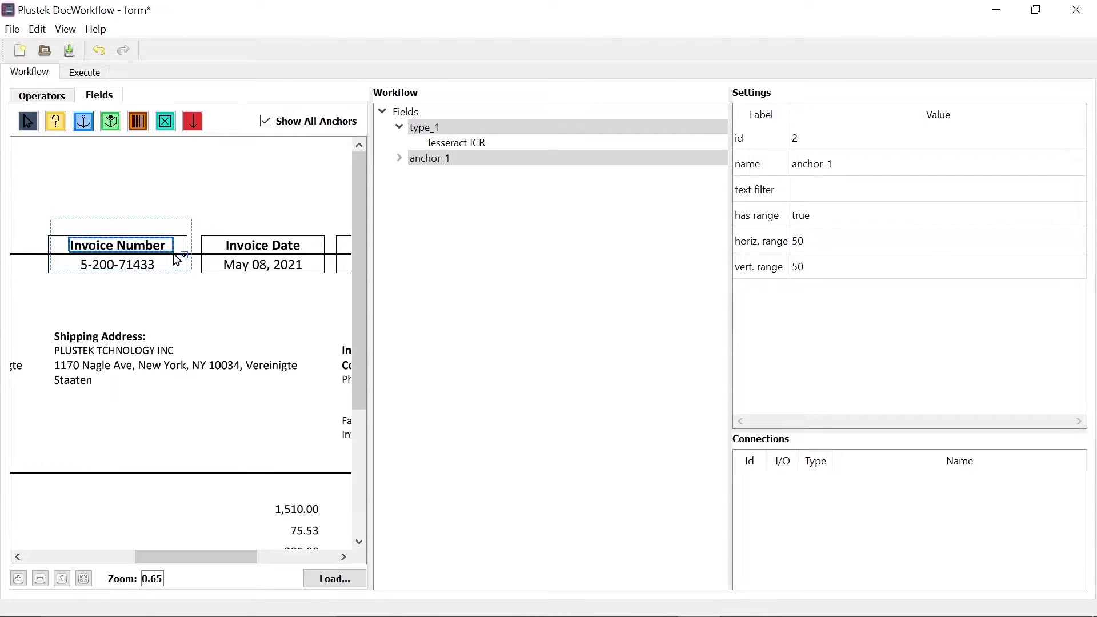
Set anchor_1's text filter to the literal value Invoice Number.
double_click(866, 189)
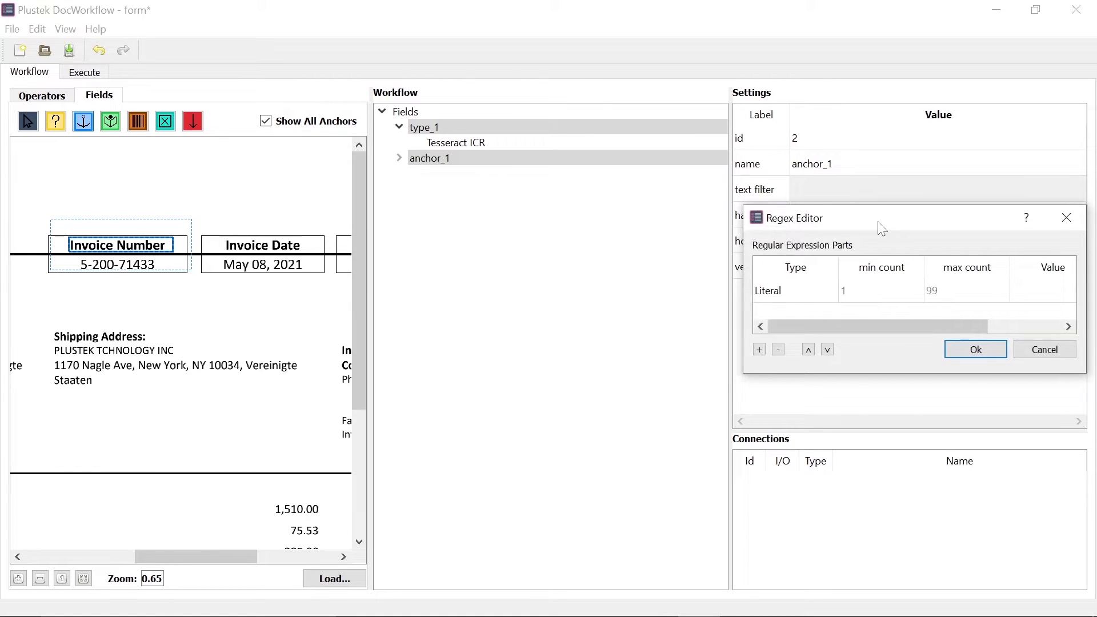
left_click_drag(879, 222, 445, 258)
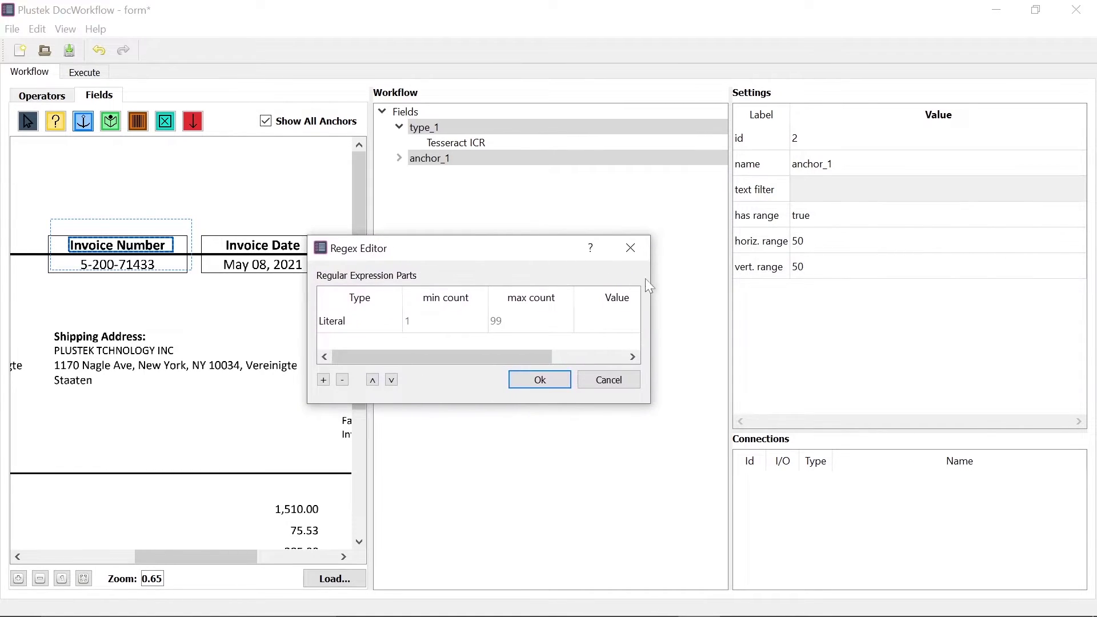
left_click_drag(651, 278, 751, 281)
double_click(704, 317)
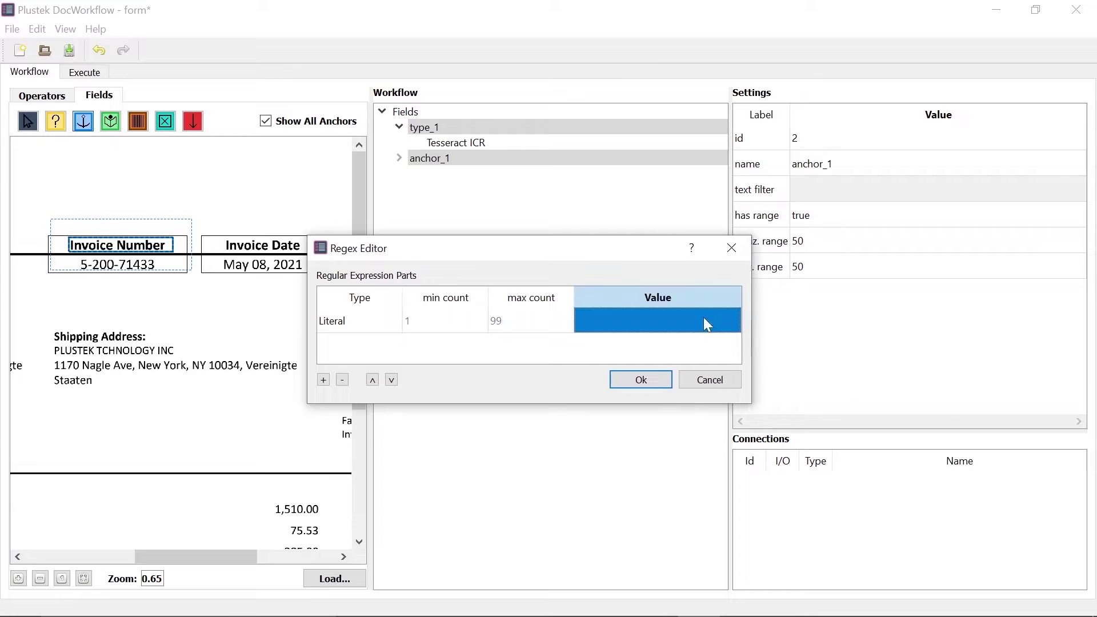
type("Invoice Number")
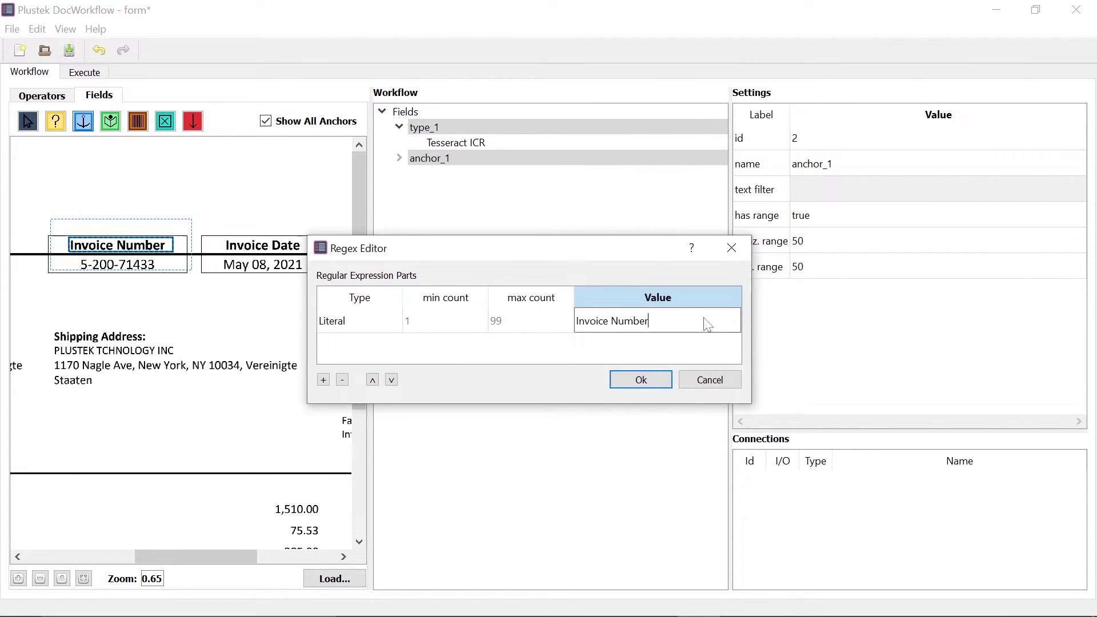
key("Tab")
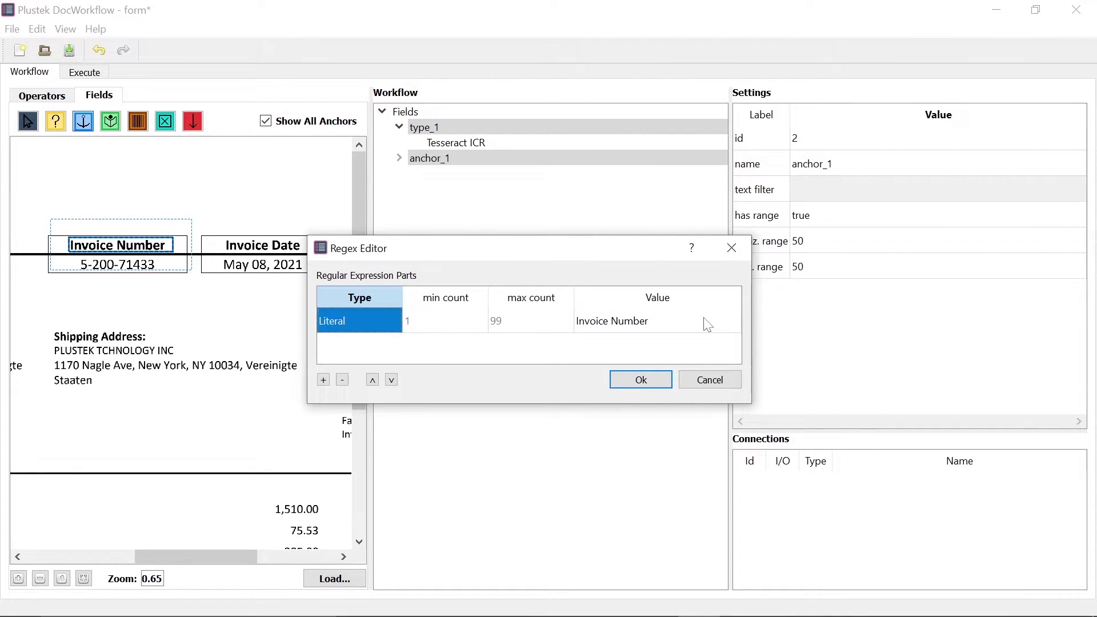
left_click(649, 380)
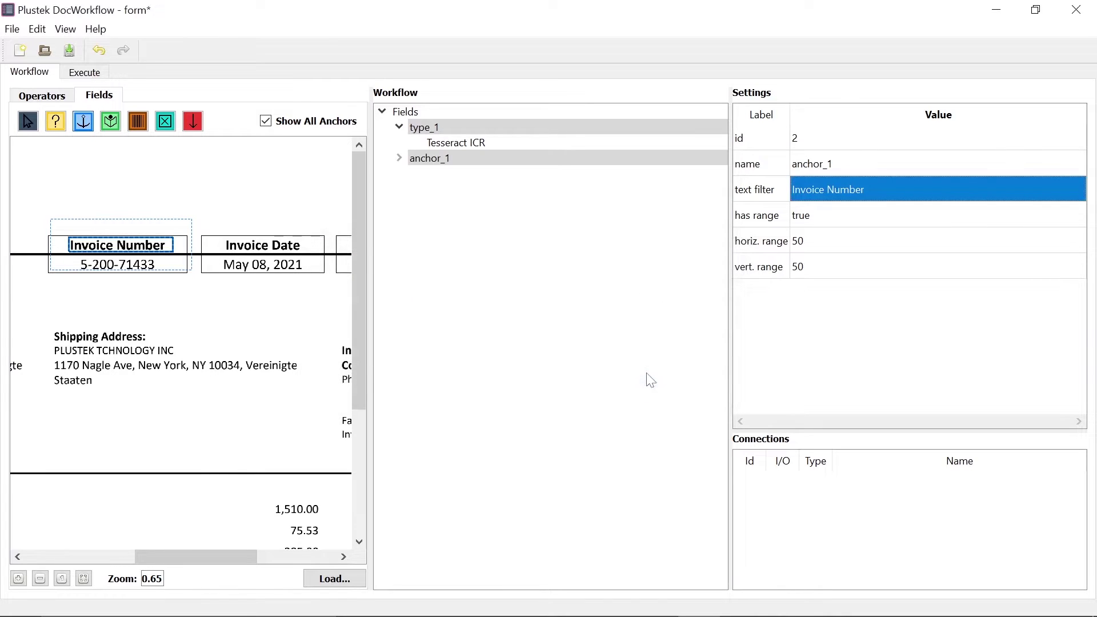
Draw an anchor over TOTAL THIS INVOICE and read fields over total 1,379.63, date and invoice number.
left_click_drag(358, 291, 356, 426)
left_click_drag(201, 558, 92, 563)
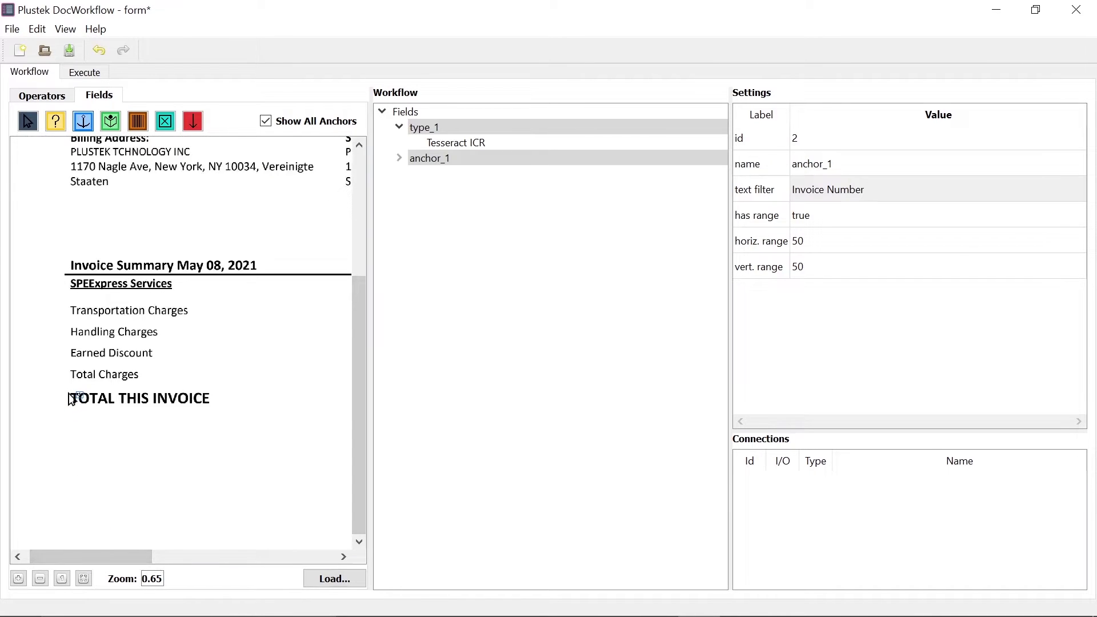
left_click_drag(69, 393, 211, 427)
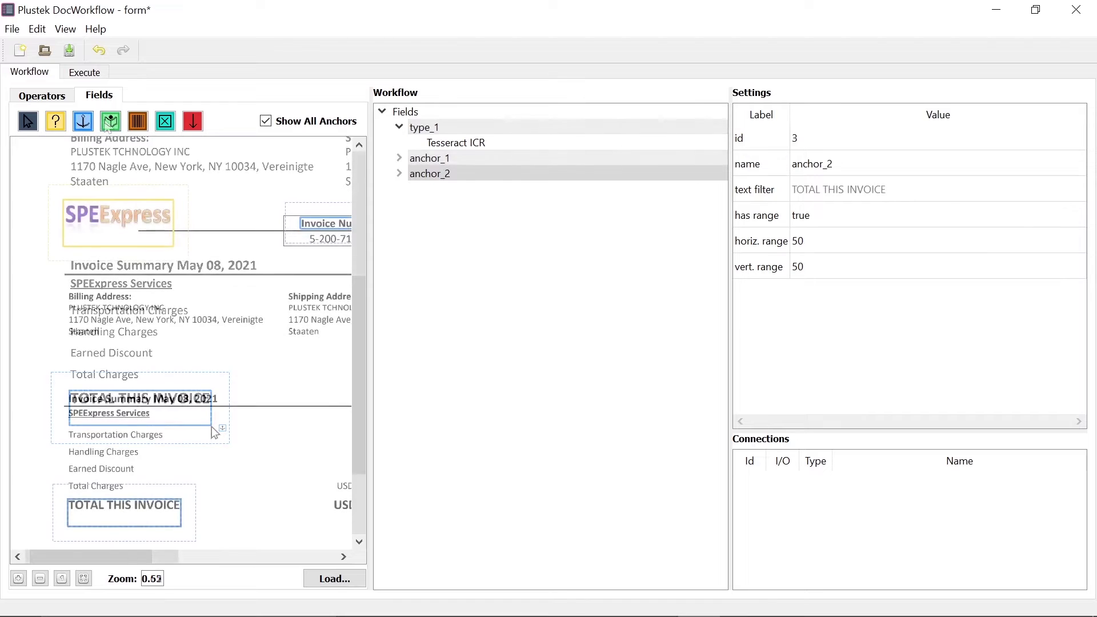
left_click_drag(150, 557, 240, 576)
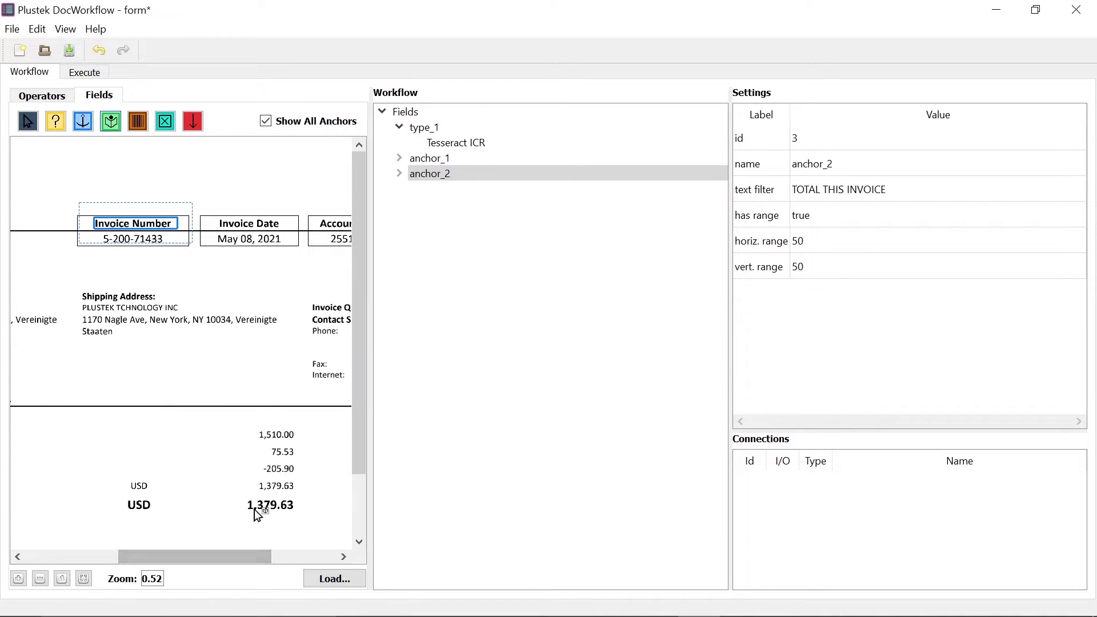
left_click_drag(242, 494, 302, 514)
left_click_drag(213, 233, 284, 247)
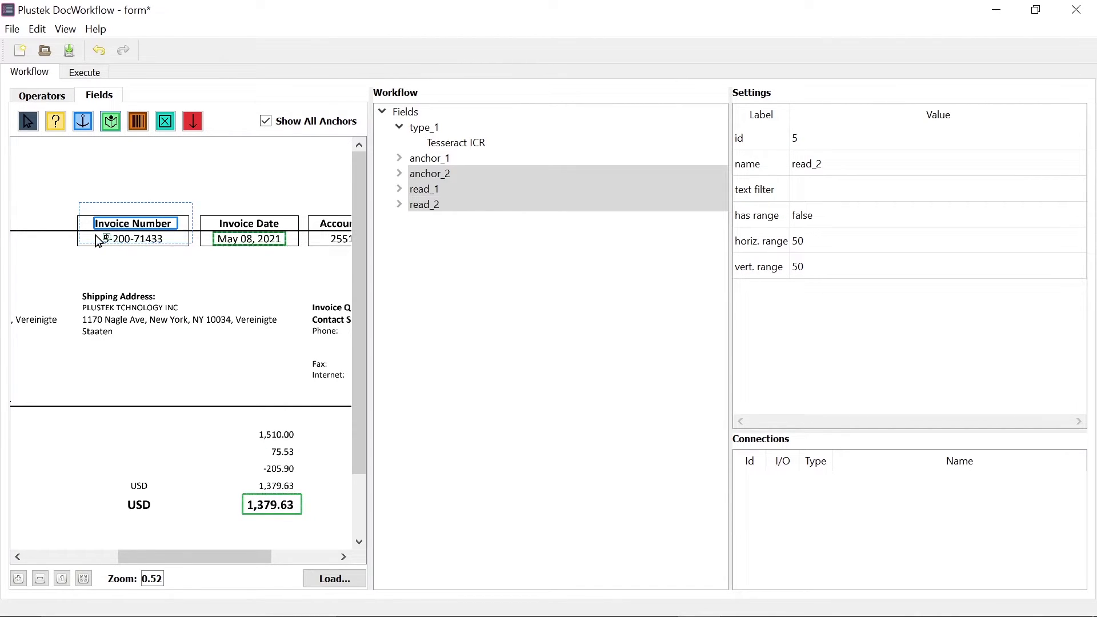
left_click_drag(100, 233, 169, 247)
Set read_3's text filter to an Expr part with the expression [0-9/]+.
left_click(475, 223)
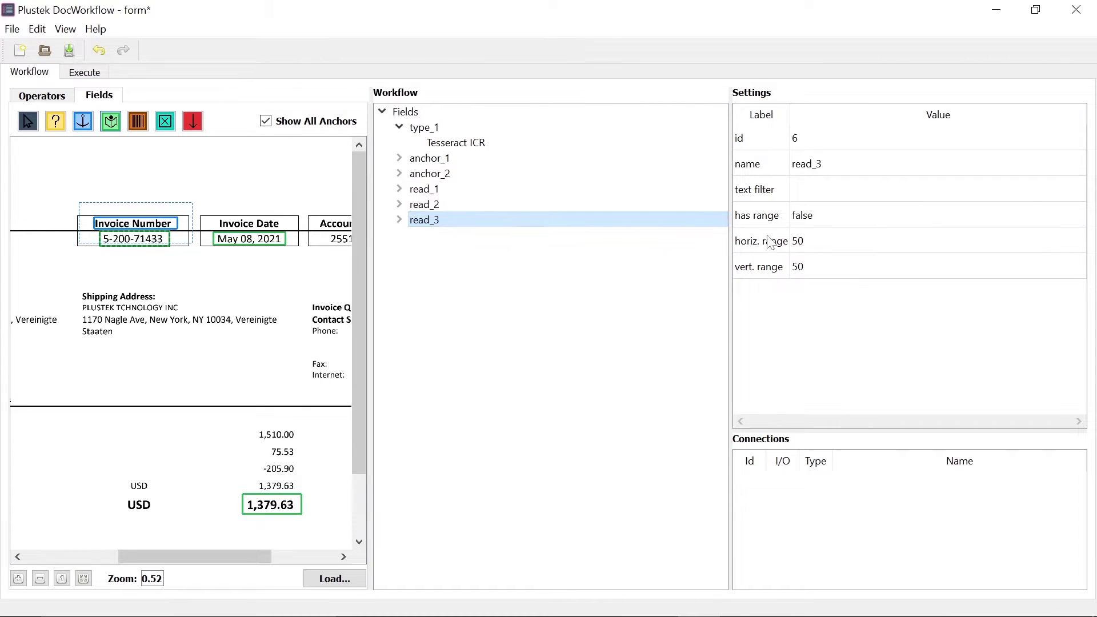
left_click(826, 190)
left_click(825, 194)
left_click_drag(863, 223, 479, 248)
left_click_drag(696, 272, 803, 274)
double_click(444, 311)
left_click(445, 312)
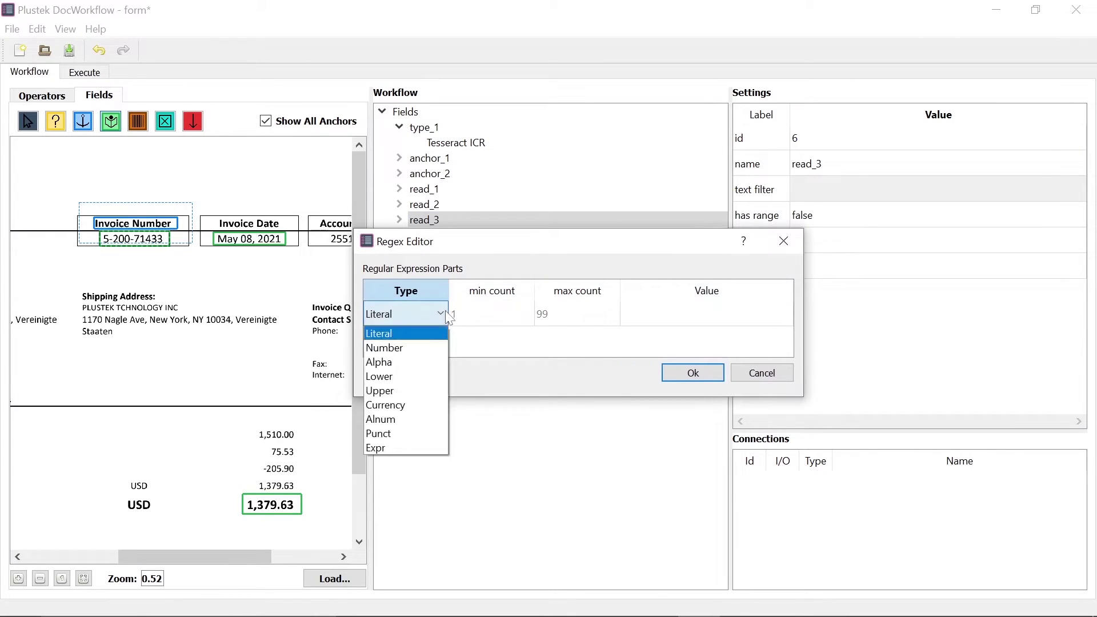
left_click(396, 443)
key("Tab")
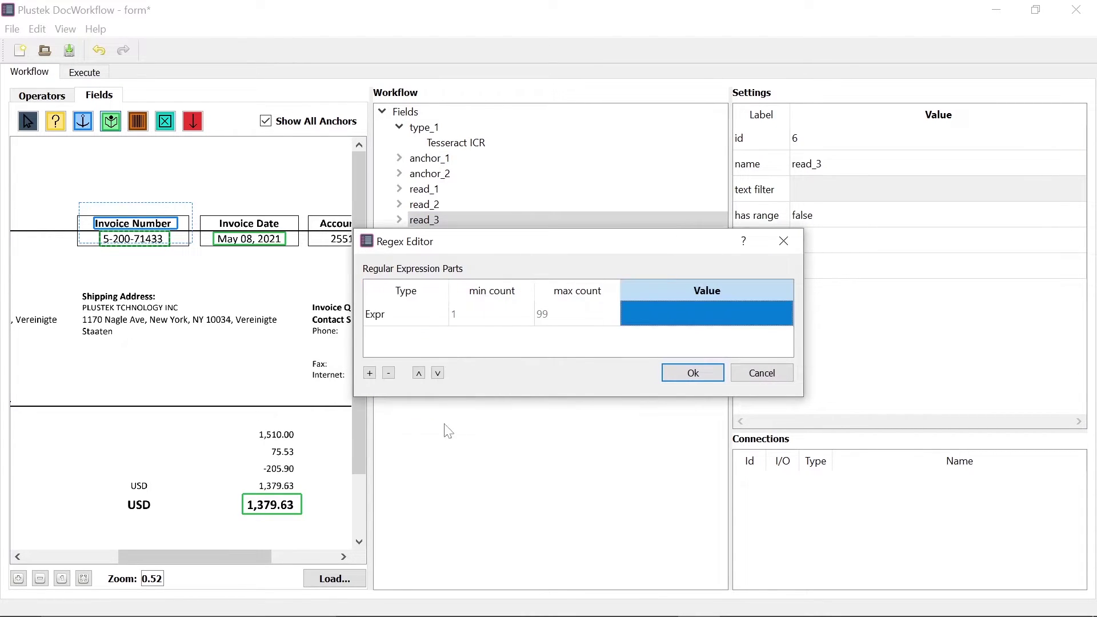
double_click(682, 322)
type("[0-9/]+")
key("Tab")
Link the date field to the Invoice Number anchor and show all anchor links.
key("Return")
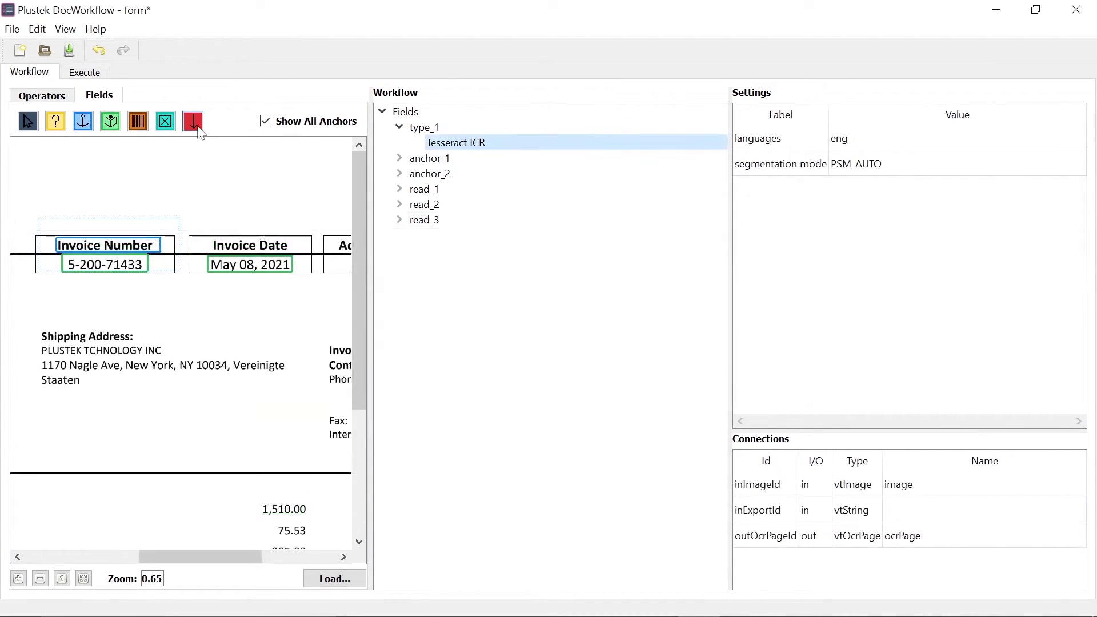
left_click(198, 130)
left_click_drag(129, 247, 255, 269)
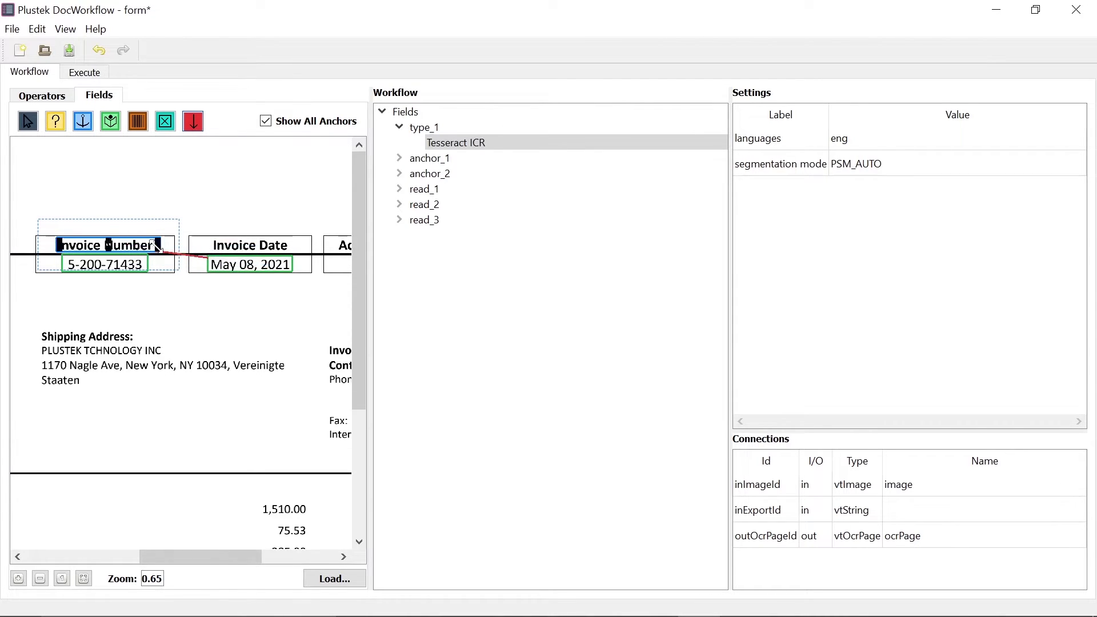
left_click(266, 121)
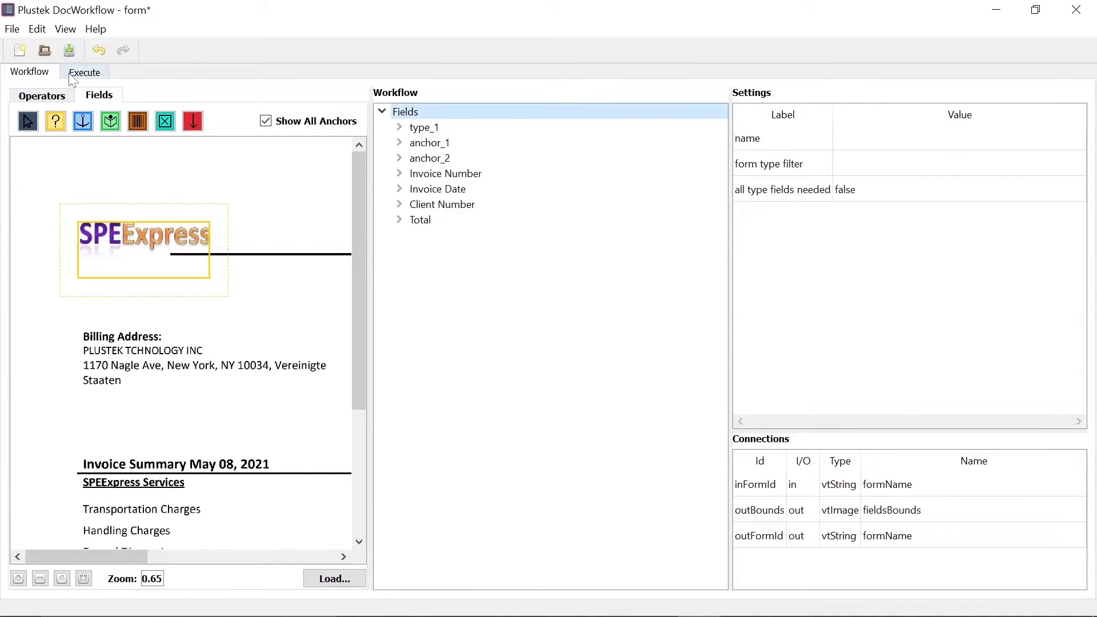
Execute the batch on the three Express Invoice PDFs and view results in extractionOcrPage-Connector.
left_click(70, 76)
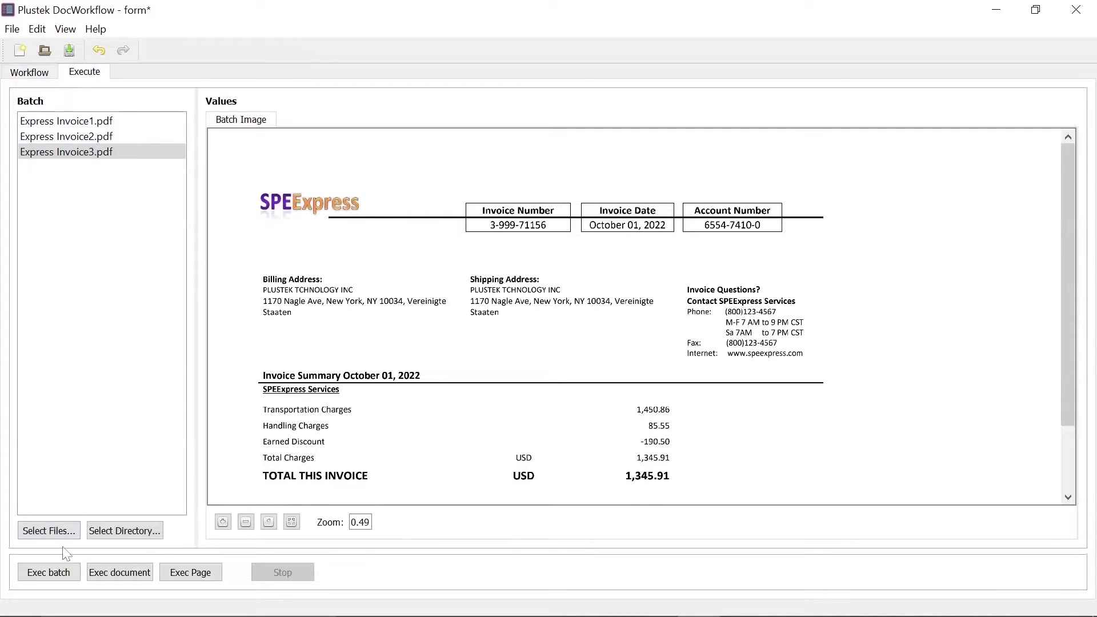
left_click(55, 578)
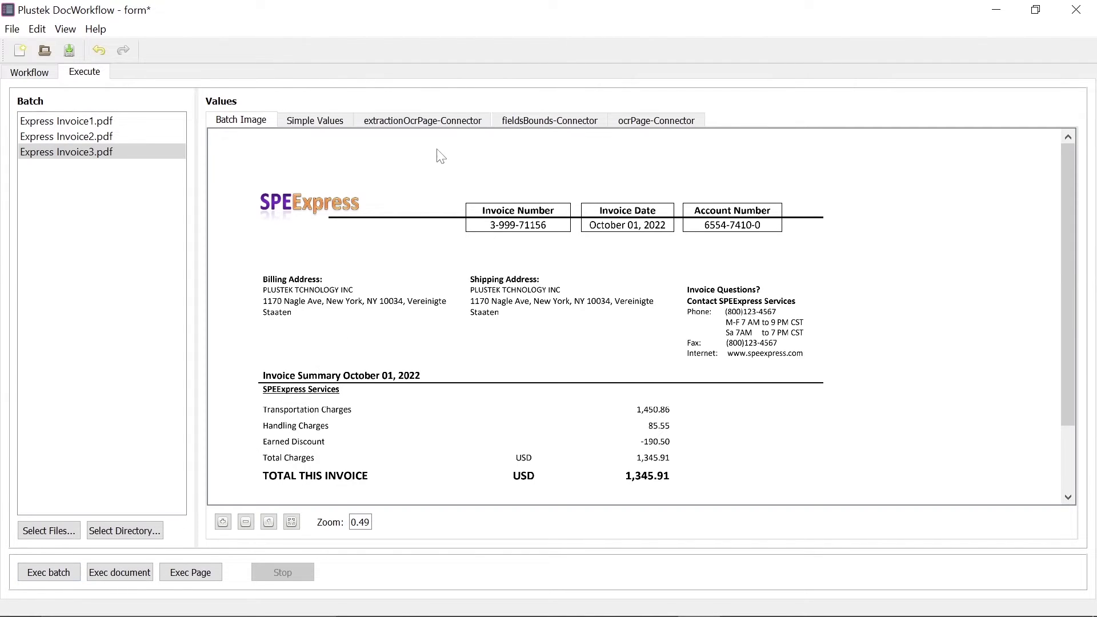
left_click(444, 121)
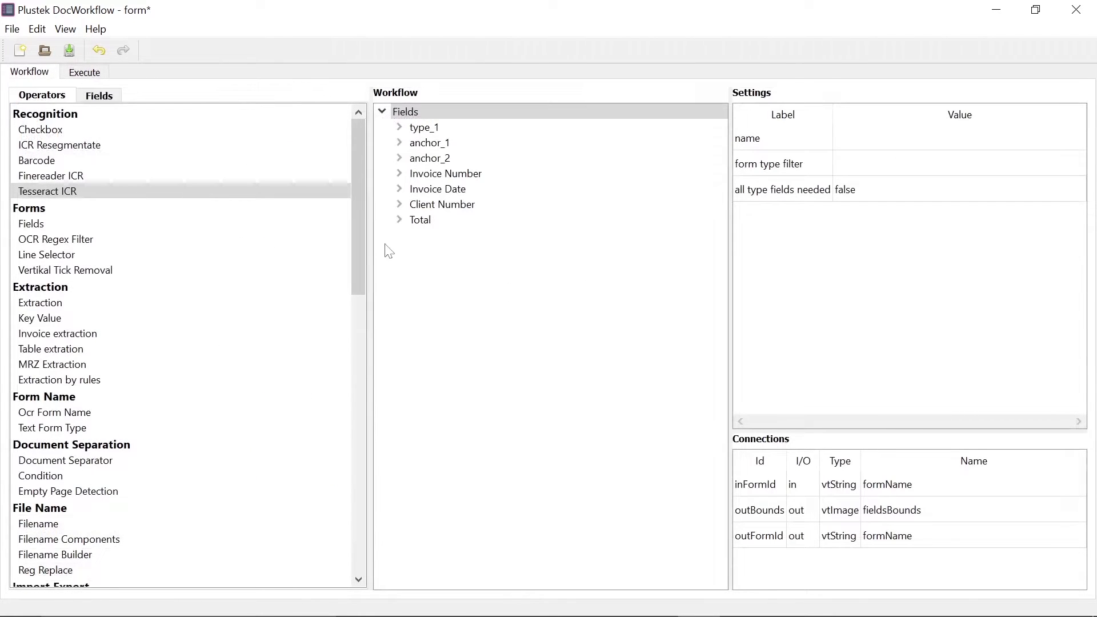
Add a Page Exporter step to the workflow.
left_click_drag(359, 223, 356, 330)
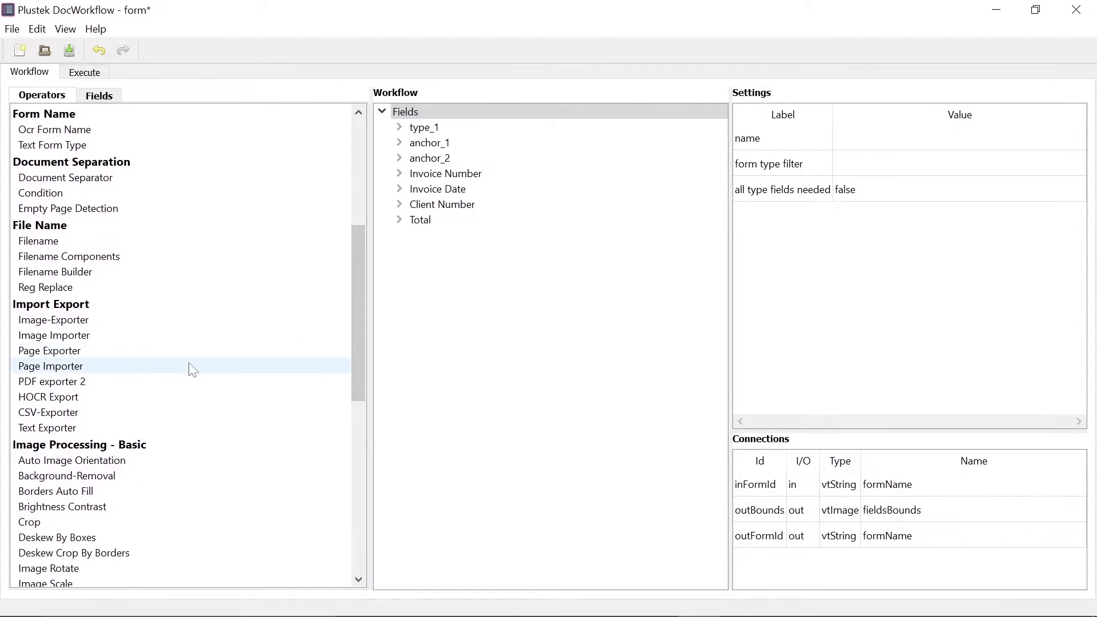
left_click_drag(68, 359, 472, 274)
left_click(443, 246)
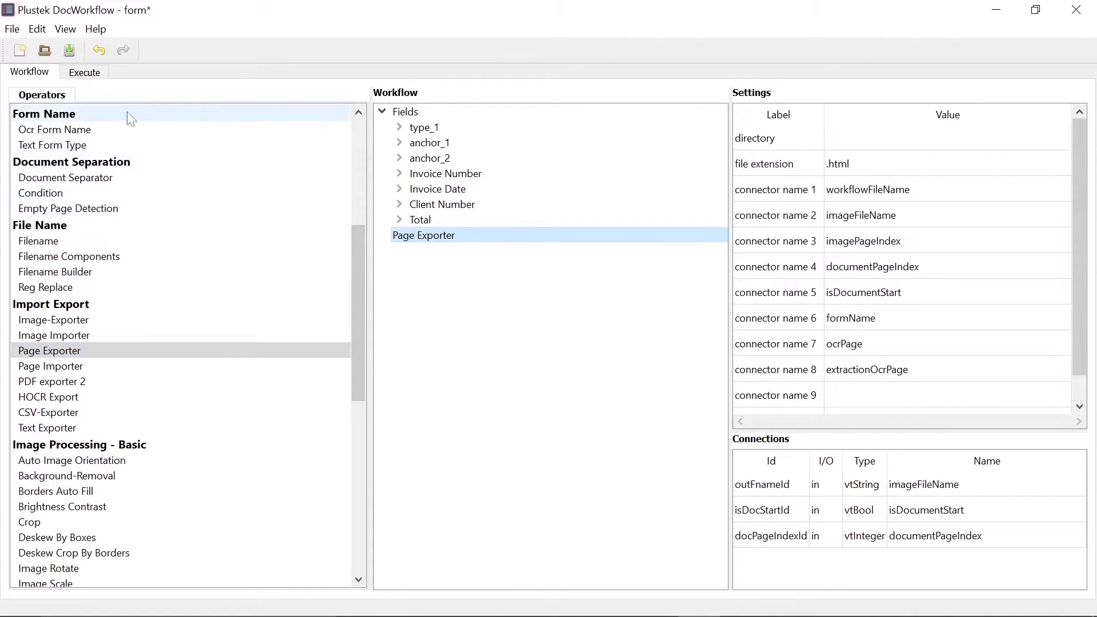
Run the batch and open Express Invoice1's HTML export in Google Chrome.
left_click(91, 77)
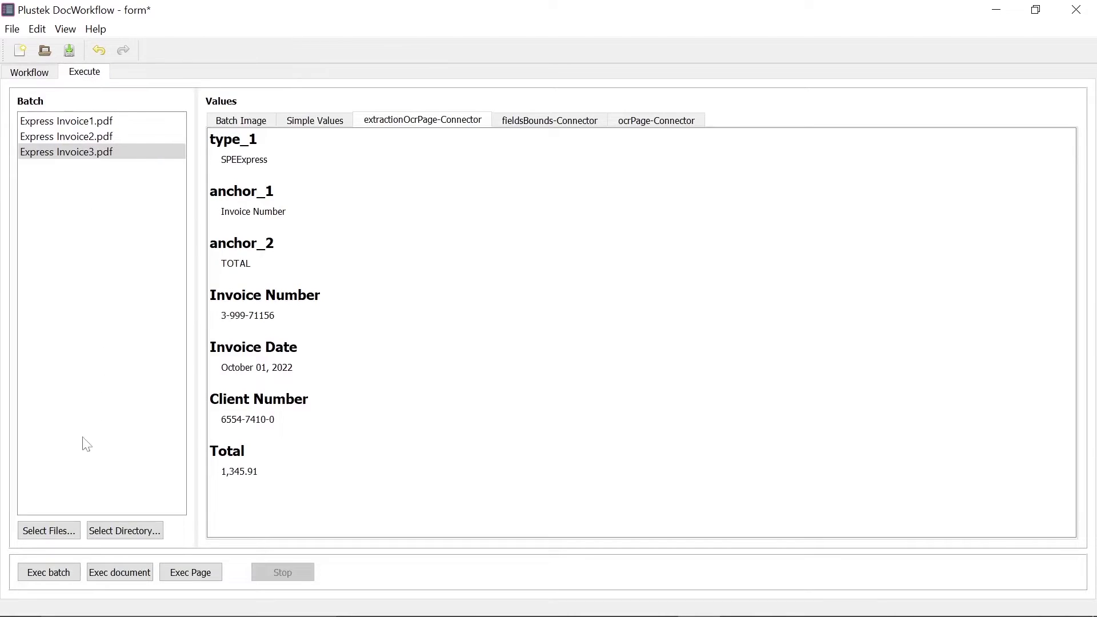
left_click(50, 573)
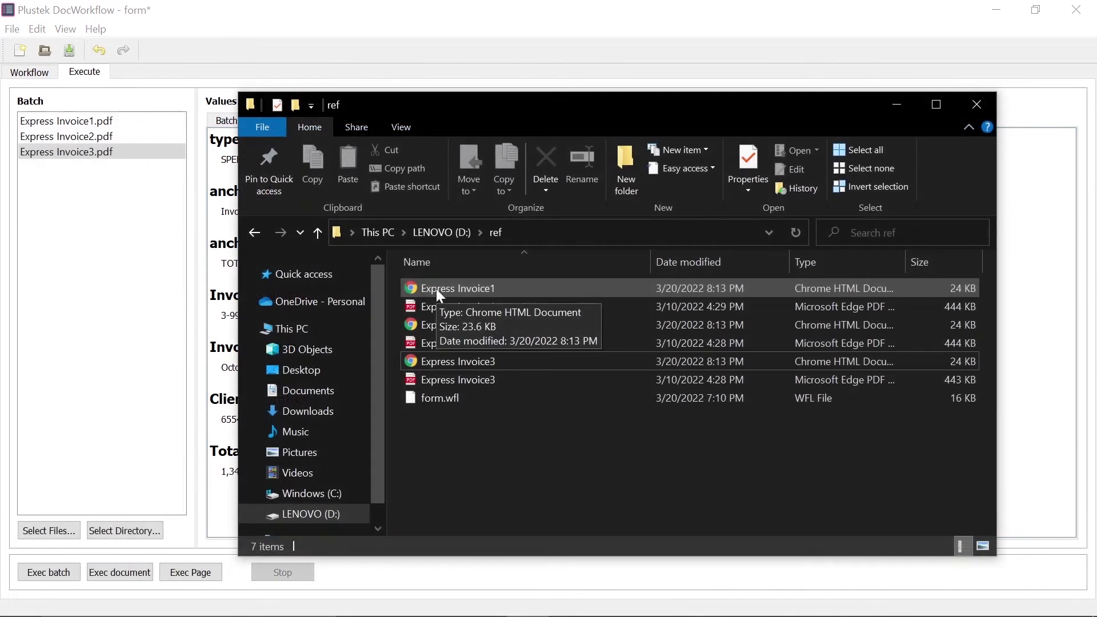
left_click(437, 289)
right_click(437, 290)
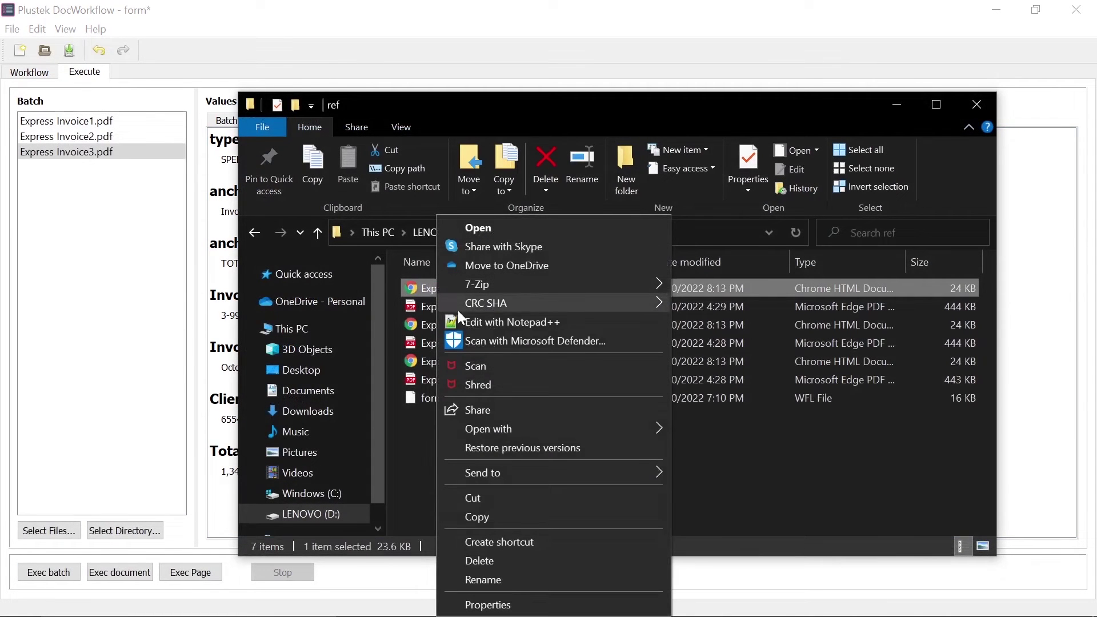
mouse_move(646, 430)
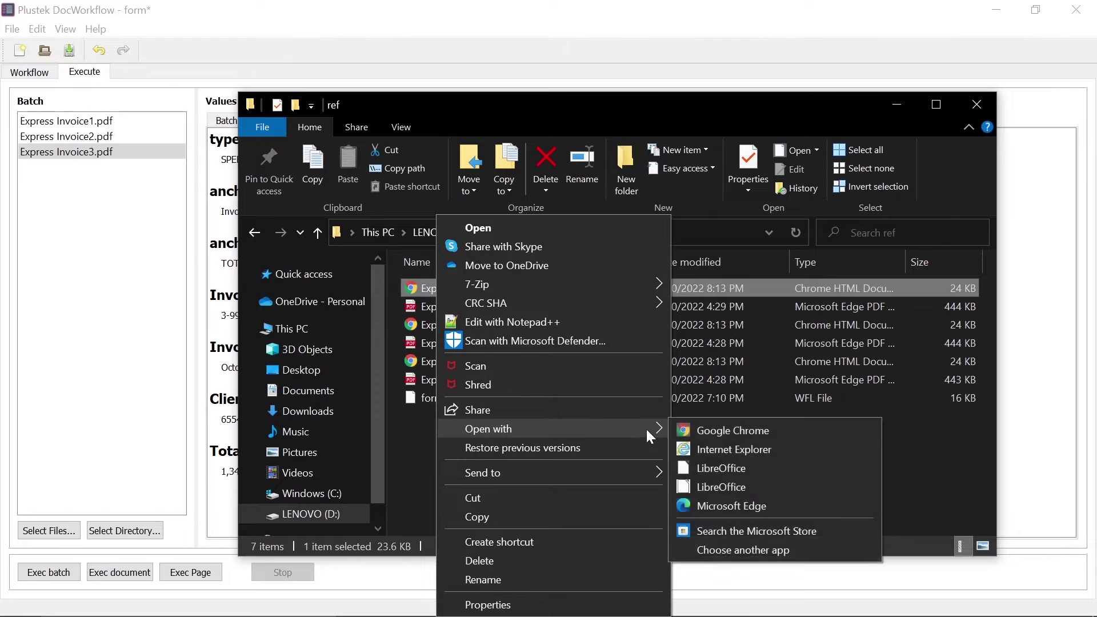
left_click(686, 432)
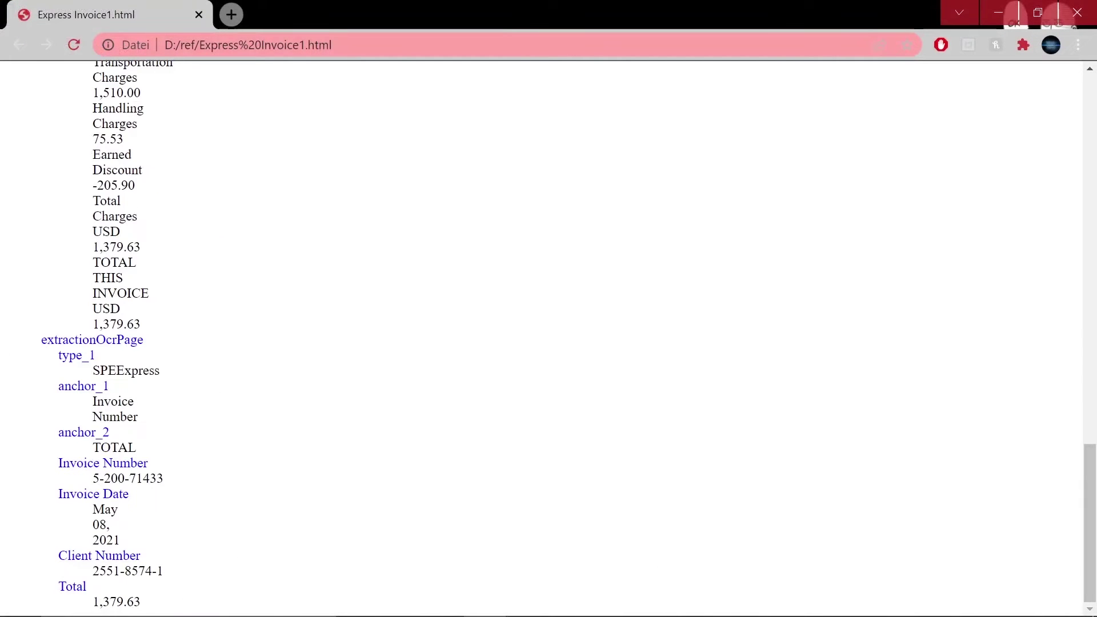
left_click_drag(41, 339, 147, 602)
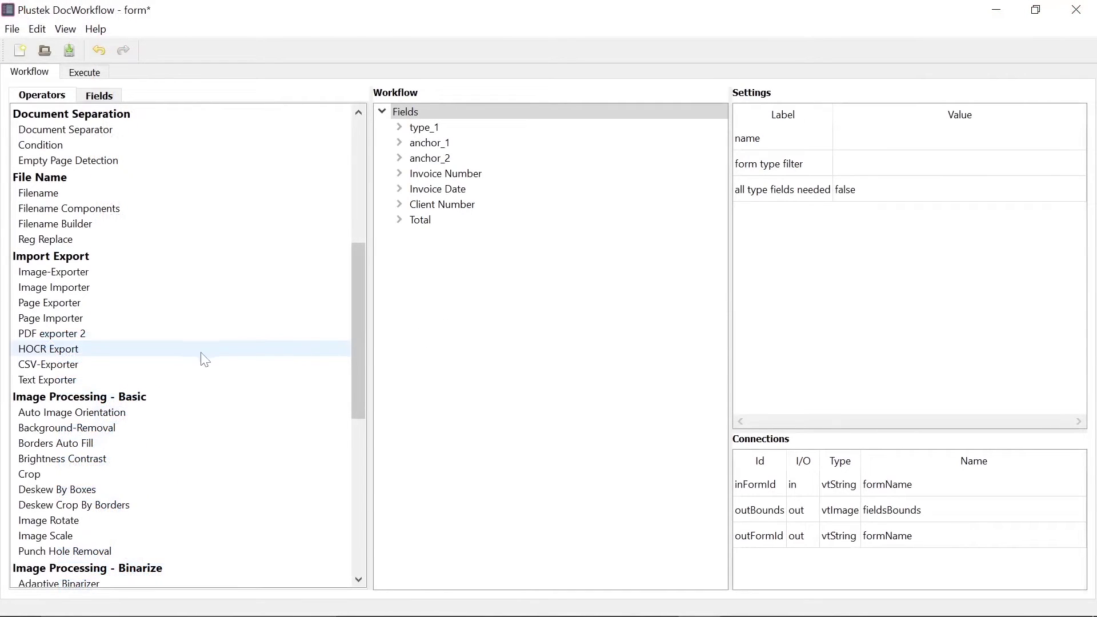
Add a CSV-Exporter step and open Express Invoice1's CSV export in Excel.
left_click(75, 367)
left_click_drag(75, 367, 475, 262)
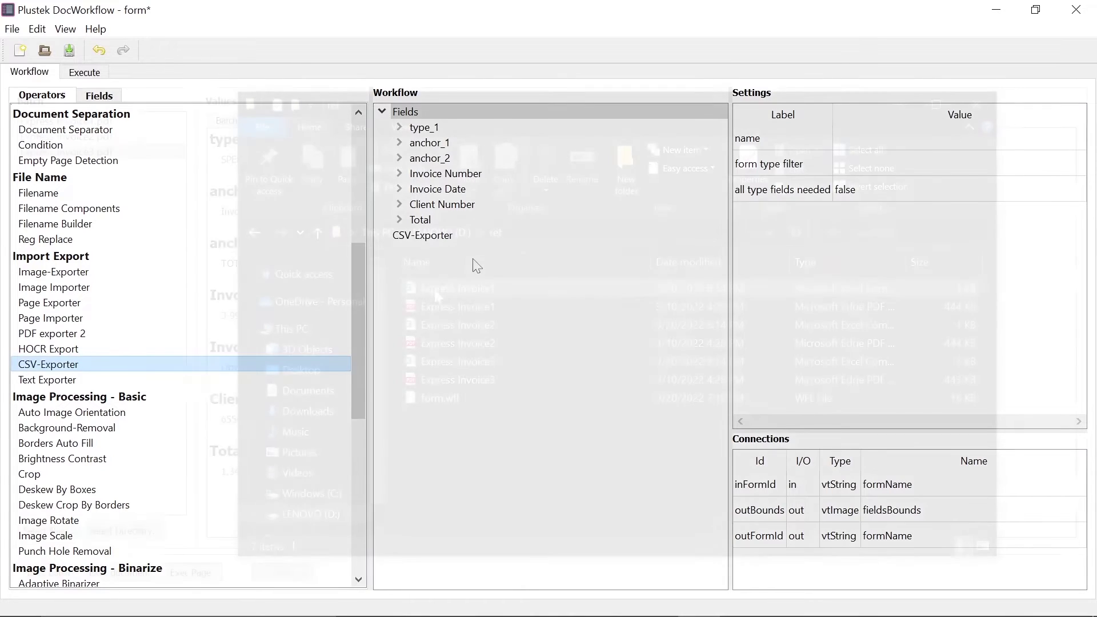
right_click(435, 289)
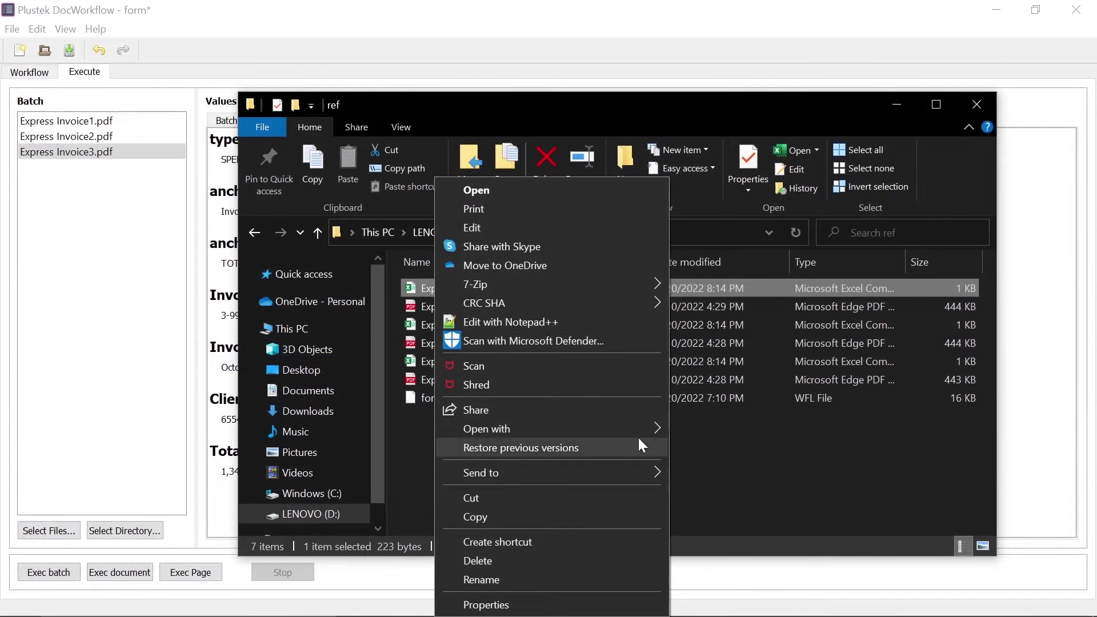
mouse_move(656, 433)
left_click(692, 430)
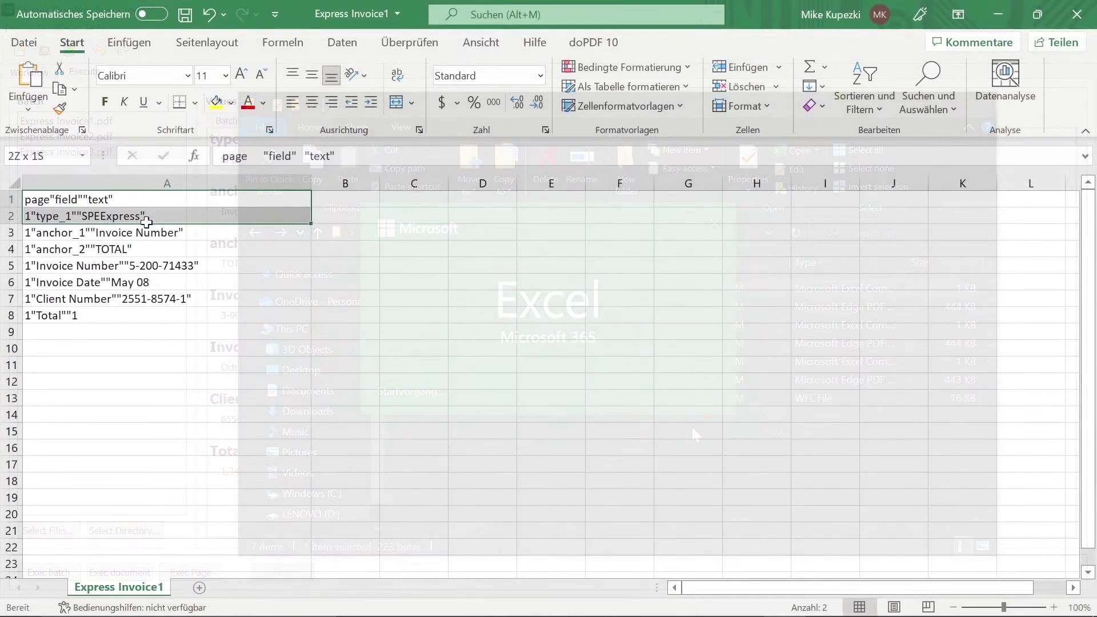
Select A1:A8 in Excel to review the eight exported field and value rows.
left_click_drag(147, 223, 303, 324)
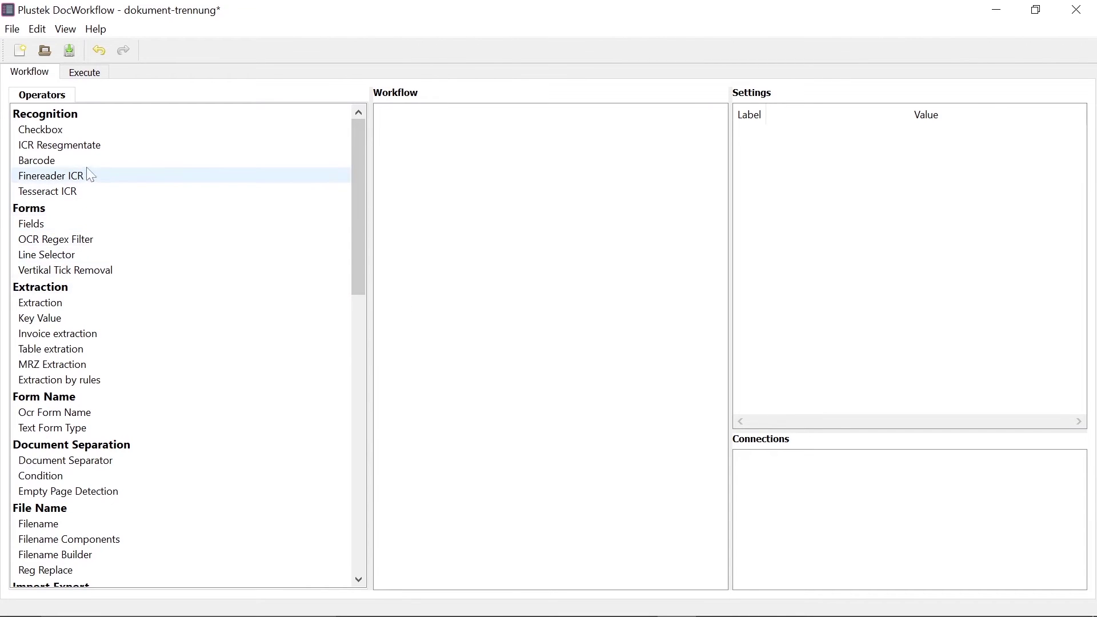
Add a Barcode step to the workflow and review its 1D barcode types.
left_click_drag(74, 165, 434, 164)
left_click(424, 114)
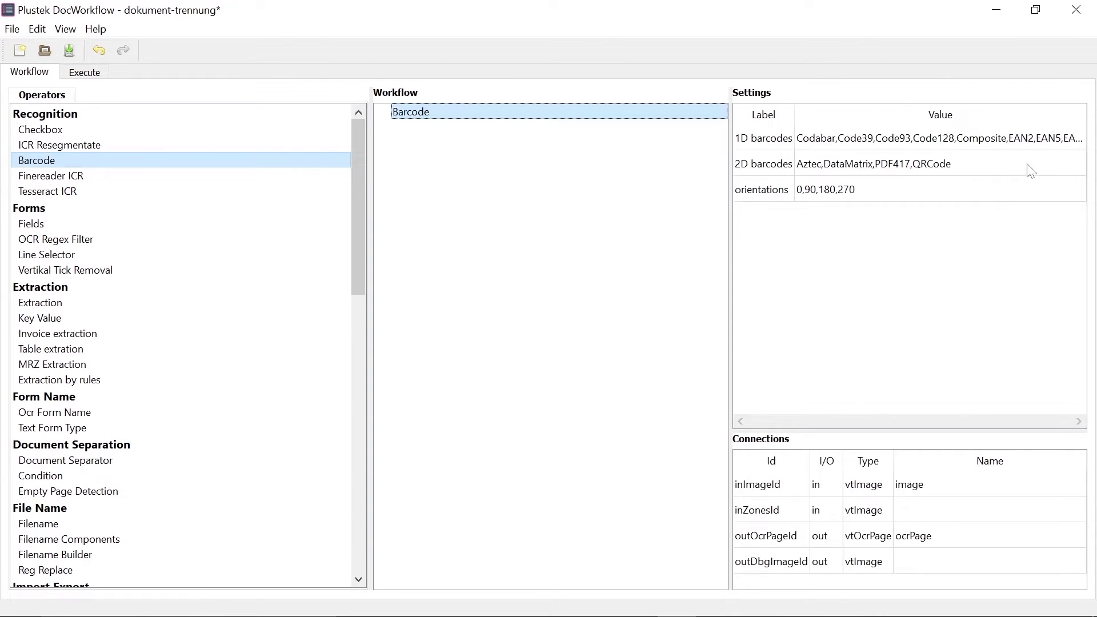
left_click(1075, 138)
left_click(1078, 138)
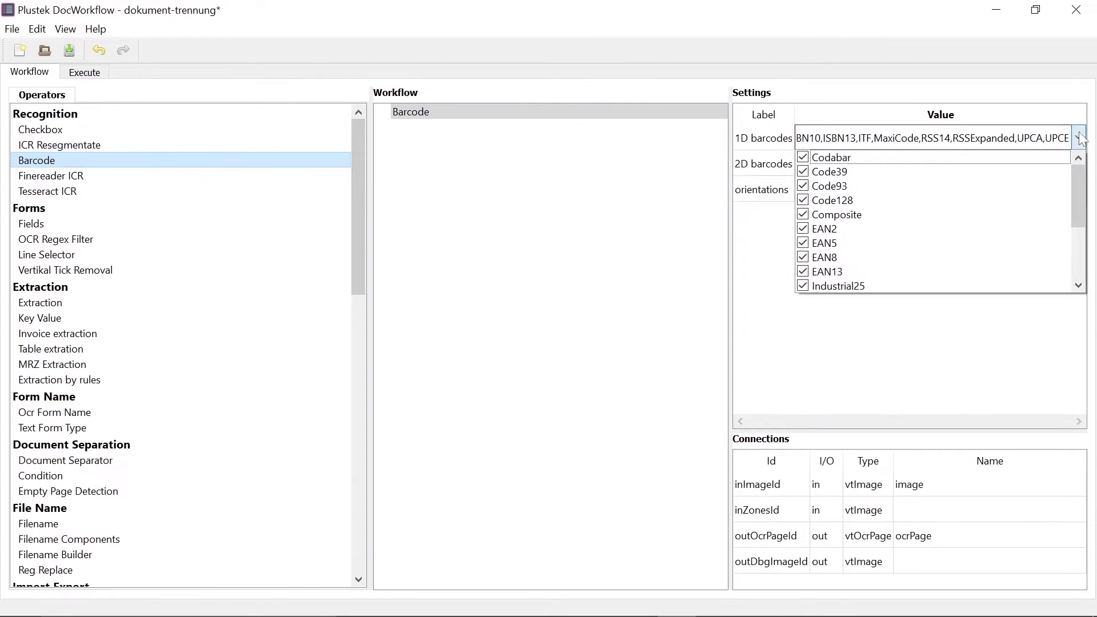
left_click_drag(1082, 182, 1084, 247)
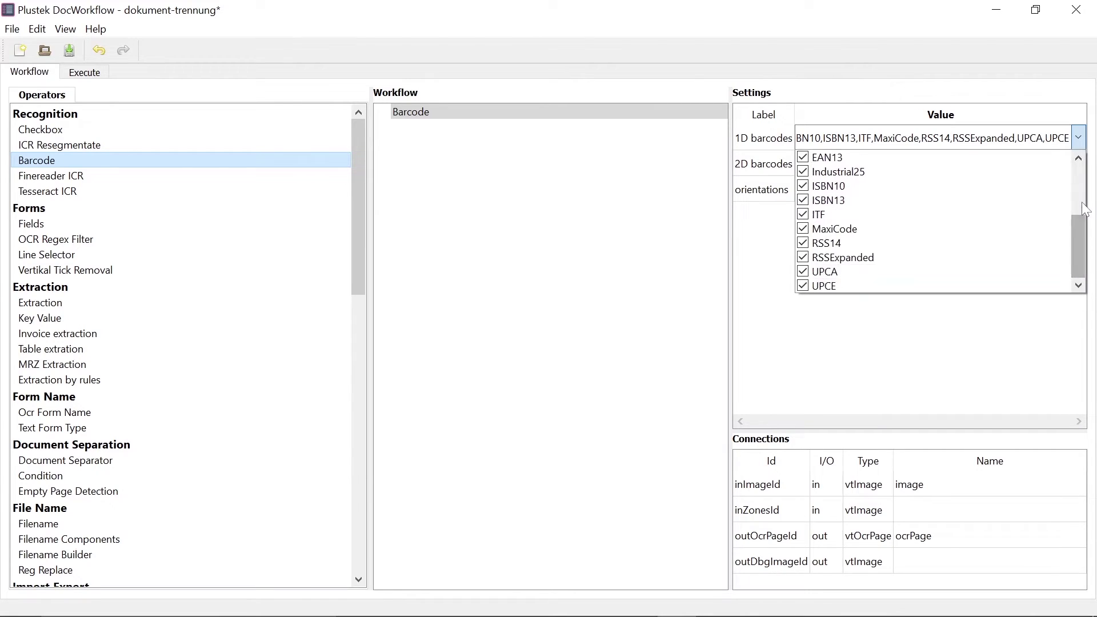
left_click(1079, 144)
Switch off Aztec, DataMatrix, PDF417 and QRCode in the 2D barcode types.
left_click(1080, 166)
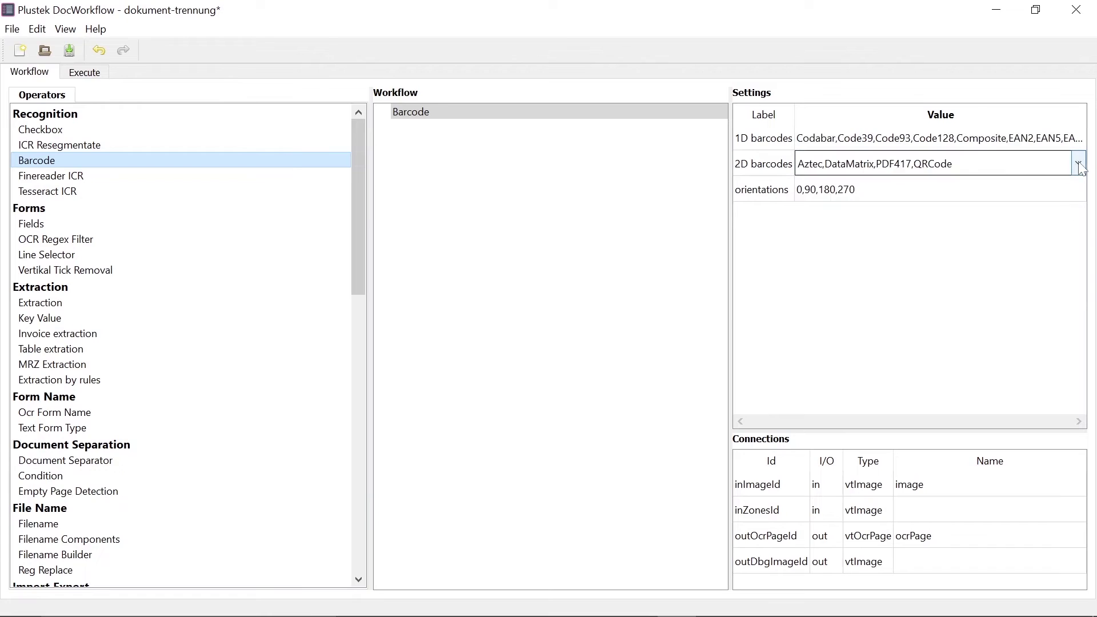
left_click(1079, 165)
left_click(803, 183)
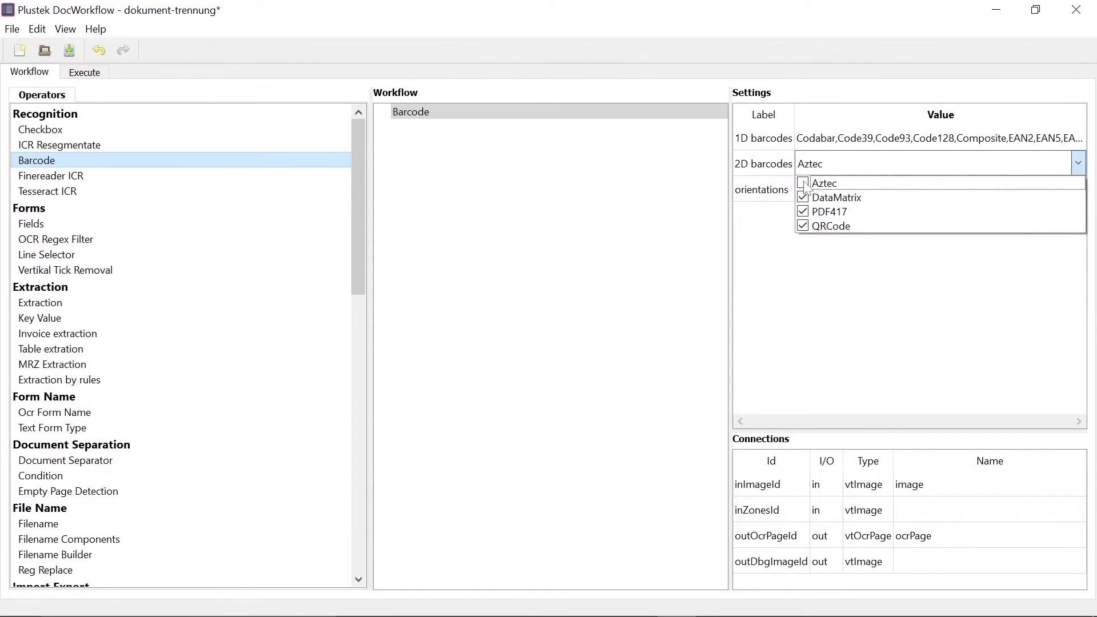
left_click(803, 197)
left_click(803, 212)
left_click(803, 226)
left_click(1079, 164)
Untick the 0 orientation option in the Barcode step's orientations.
left_click(1079, 190)
left_click(1079, 191)
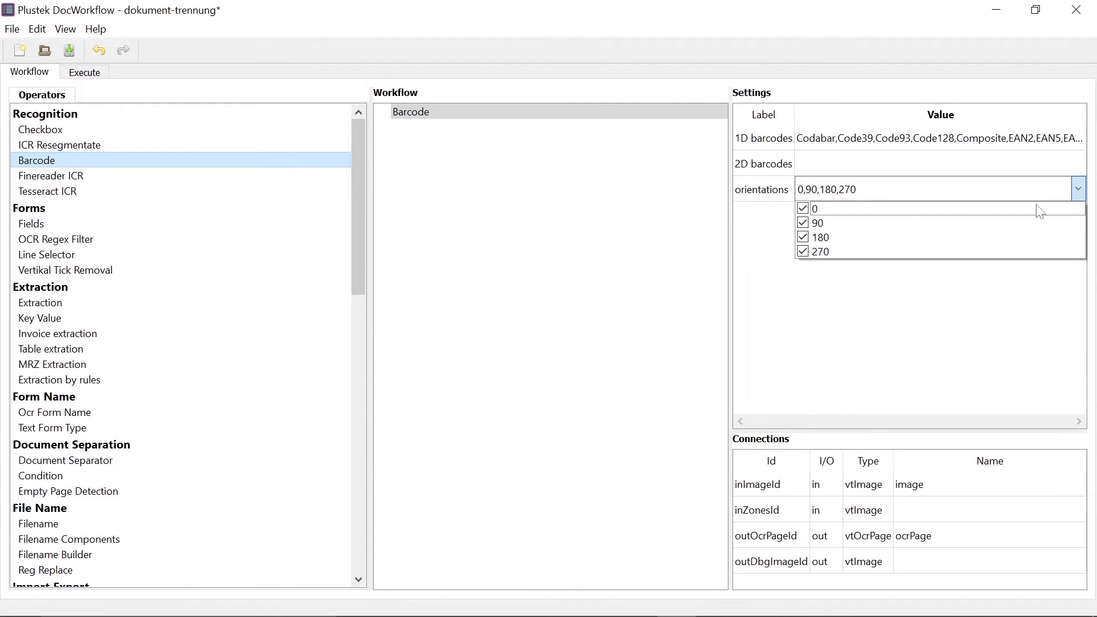
left_click(803, 209)
left_click(509, 331)
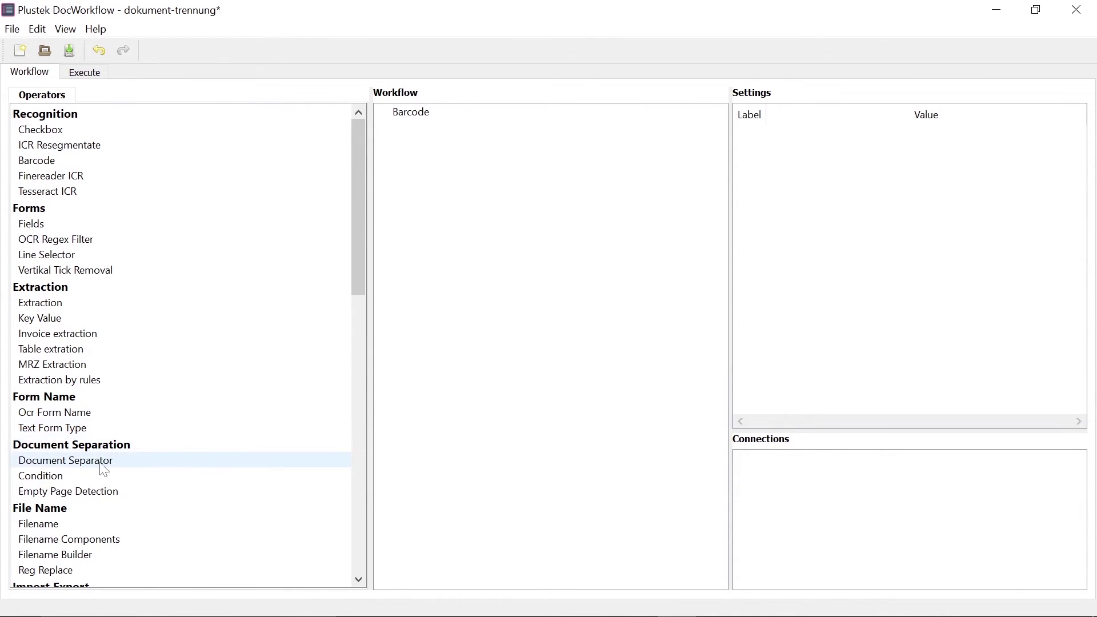
Add a Document Separator step with expected value 01[0-9]+.
left_click_drag(103, 463, 506, 185)
left_click(478, 129)
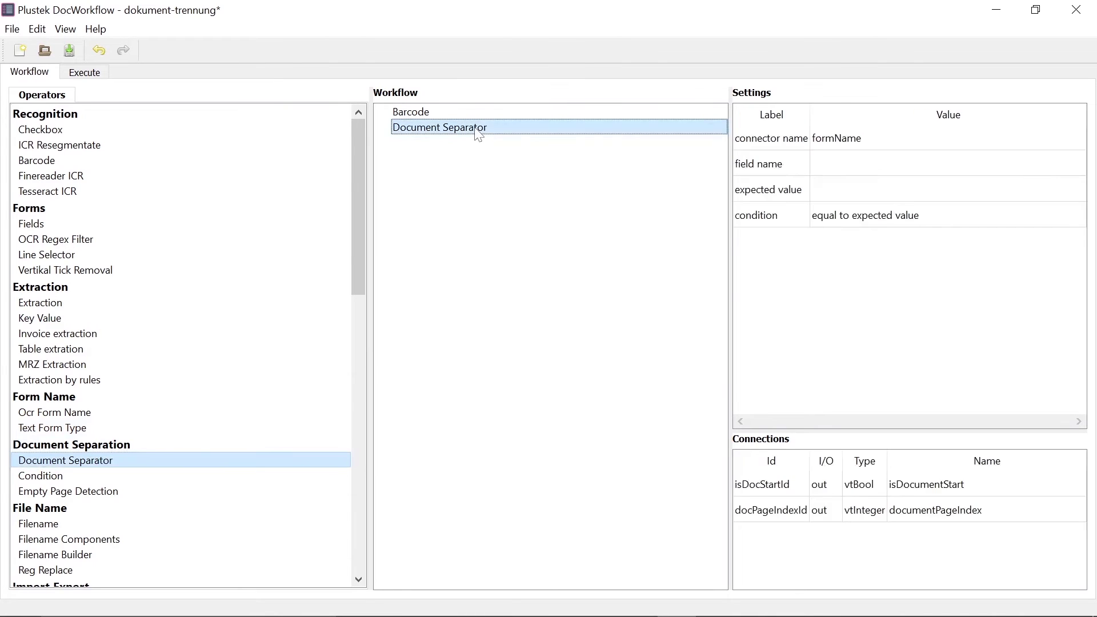
double_click(844, 191)
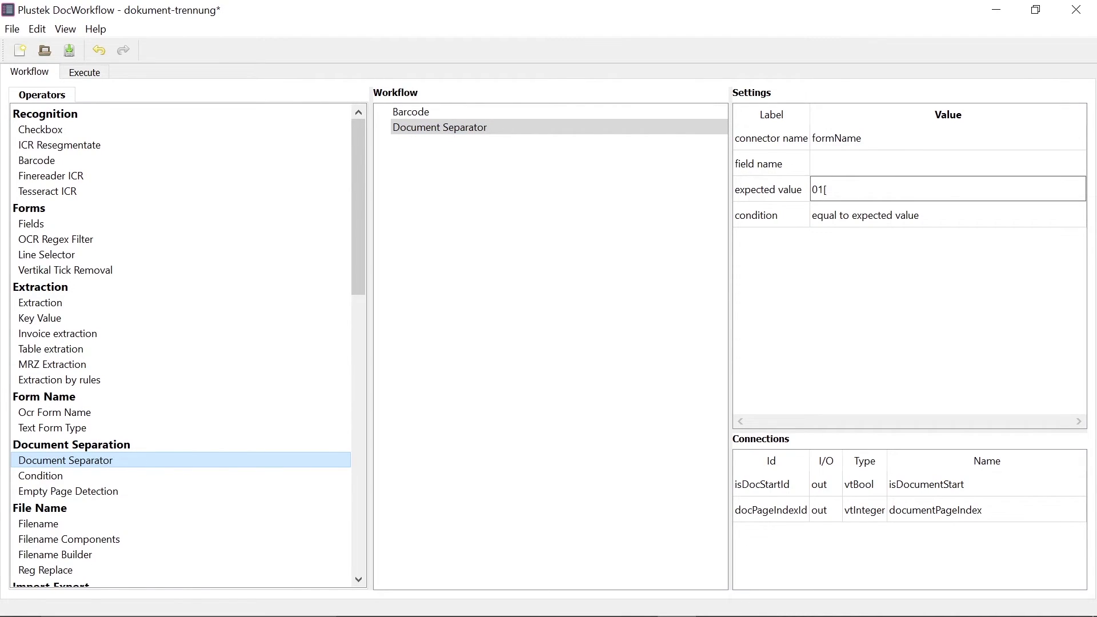
type("01[0-9]+")
key("Tab")
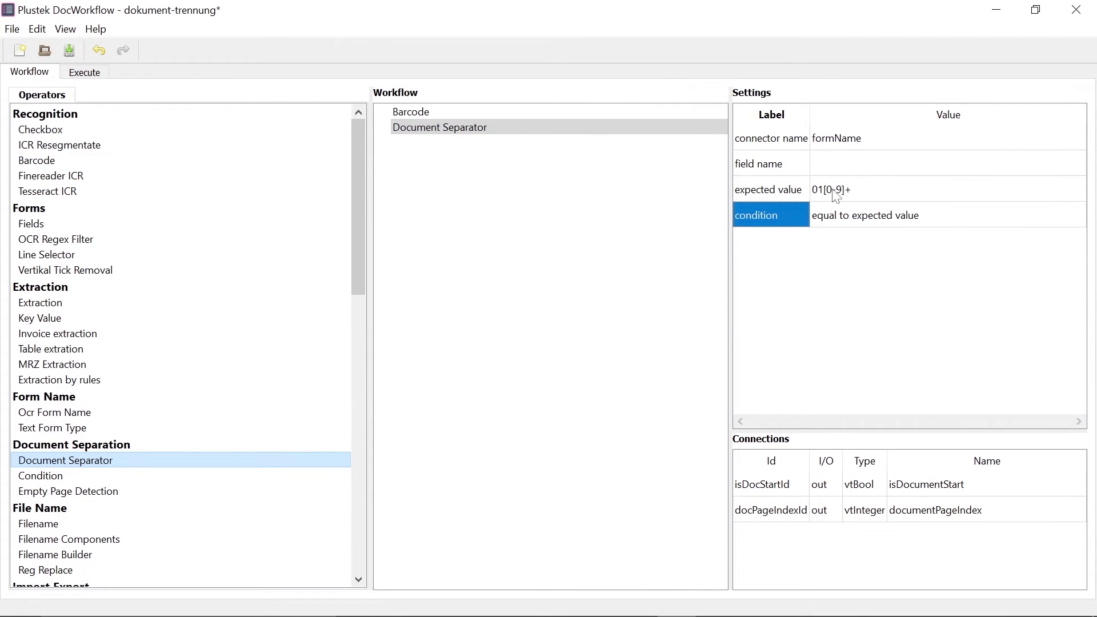
Set the Document Separator's condition to 'regmatch expected value'.
left_click(1077, 216)
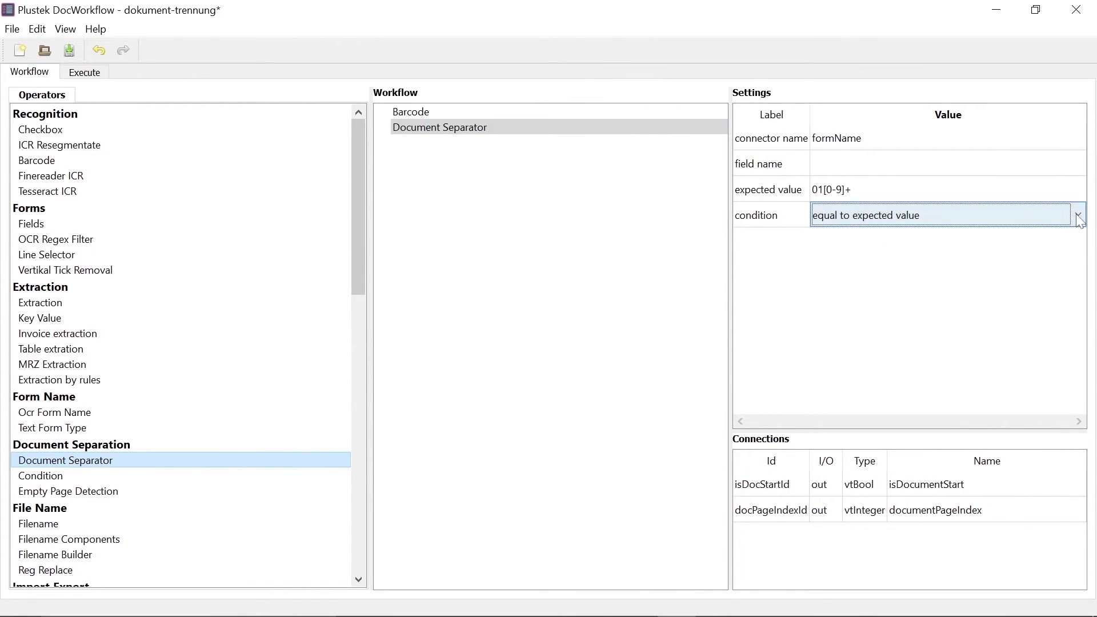
left_click(1077, 216)
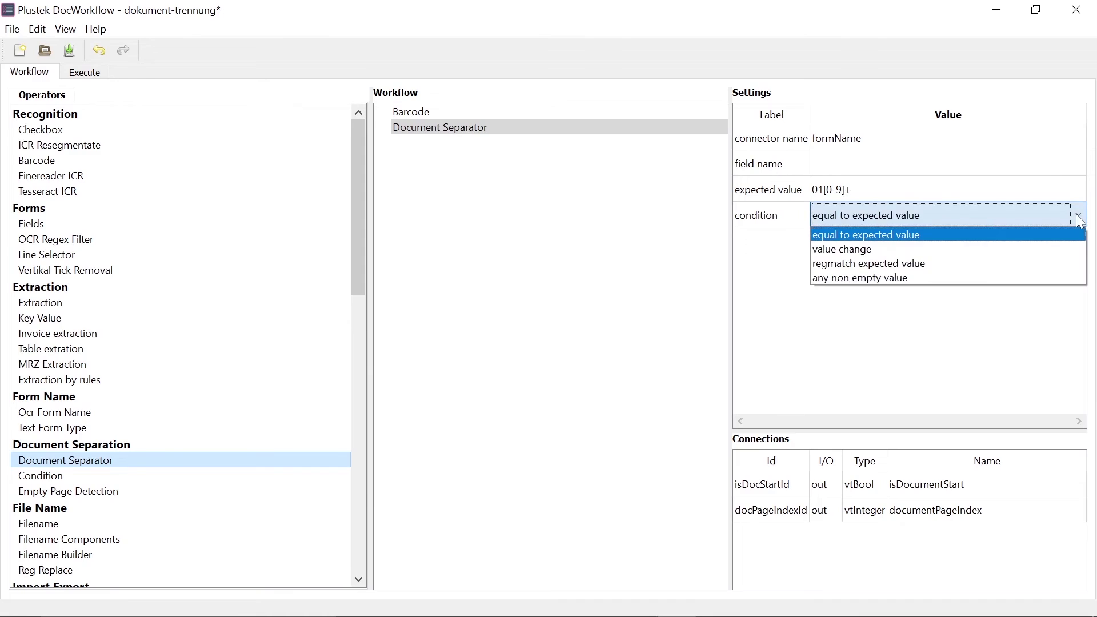
left_click(1052, 264)
key("Tab")
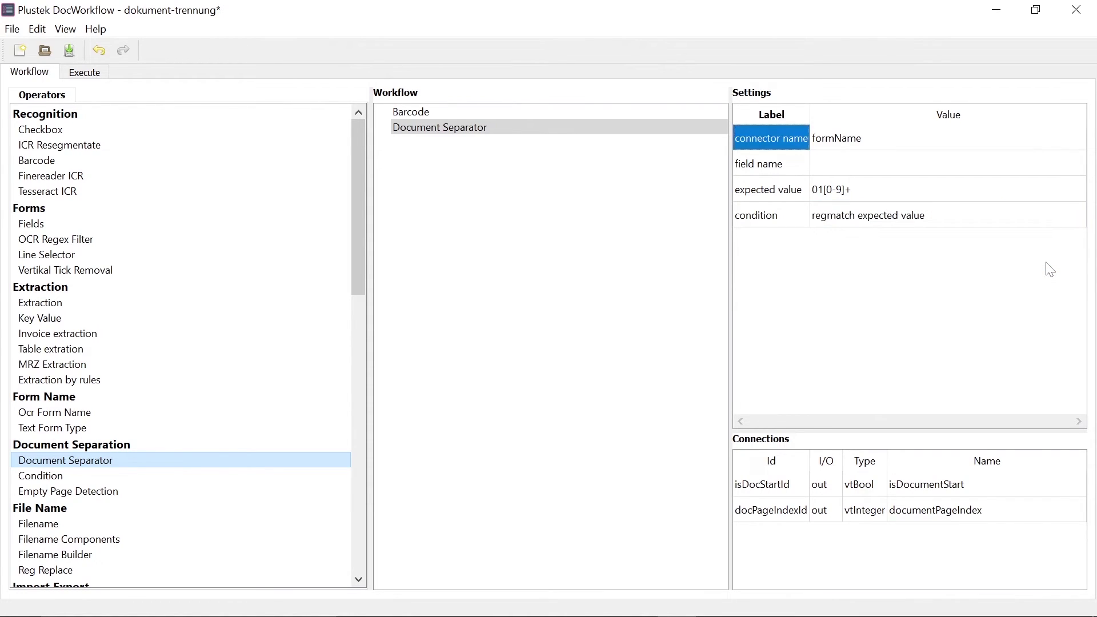
left_click(513, 334)
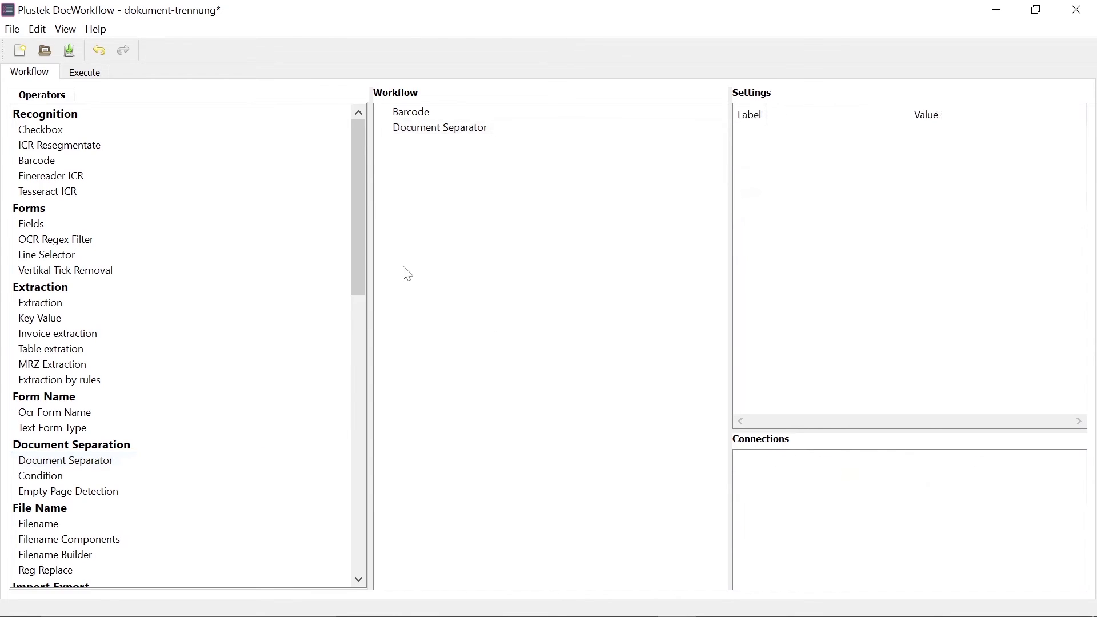
Add a PDF exporter 2 step below Document Separator in the workflow.
left_click_drag(359, 216, 363, 342)
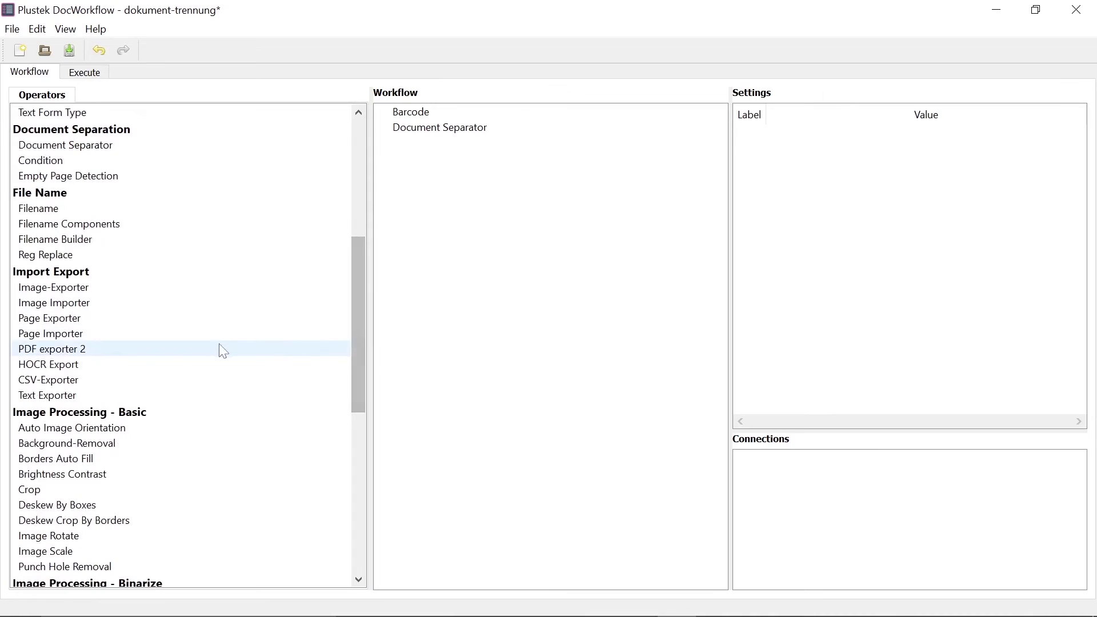
left_click(78, 350)
left_click_drag(76, 350, 455, 204)
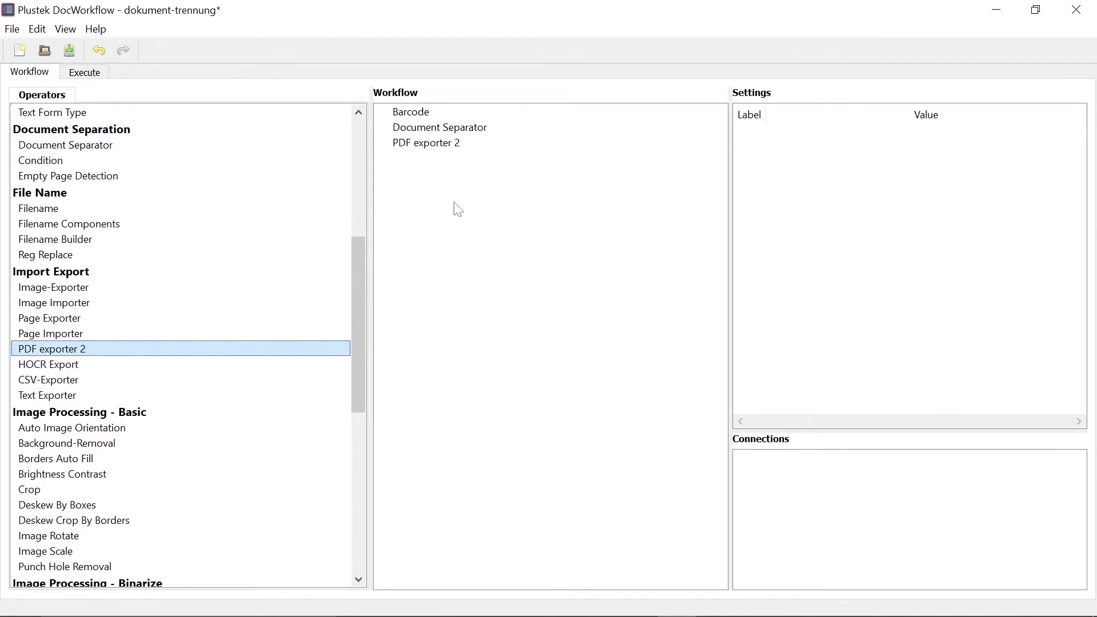
Set the PDF exporter 2 output directory to Result.
left_click(446, 146)
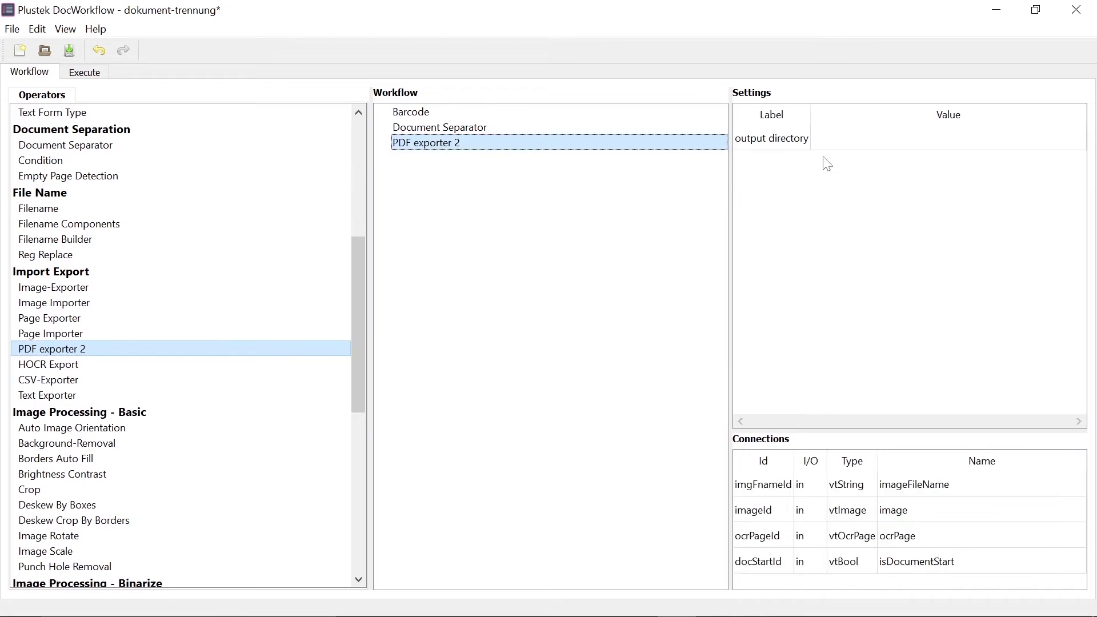
double_click(845, 143)
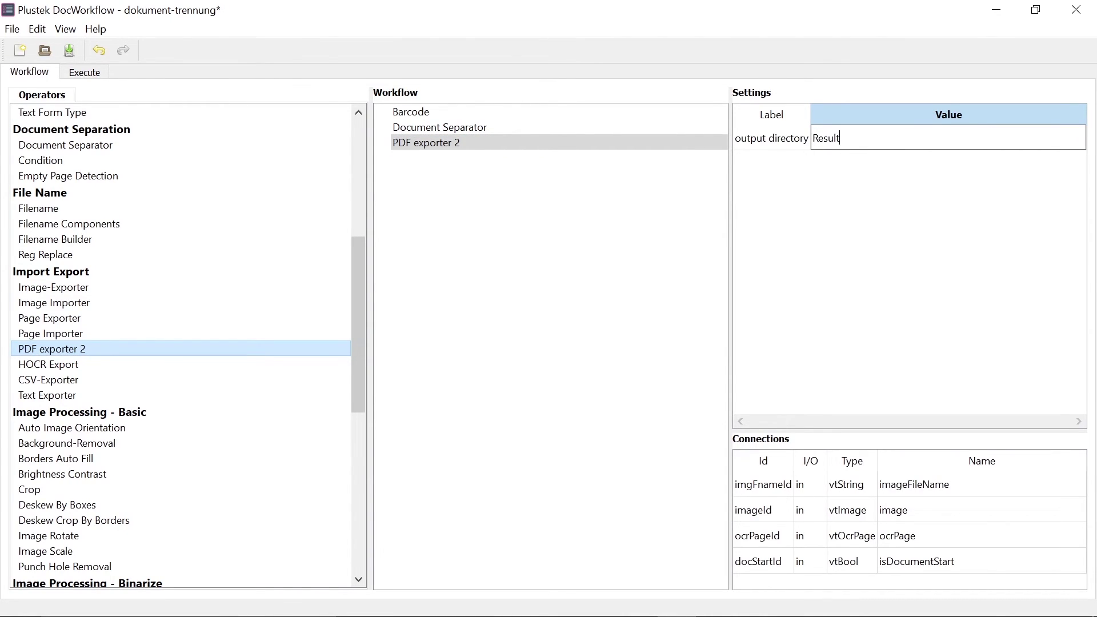
key("Return")
left_click(510, 329)
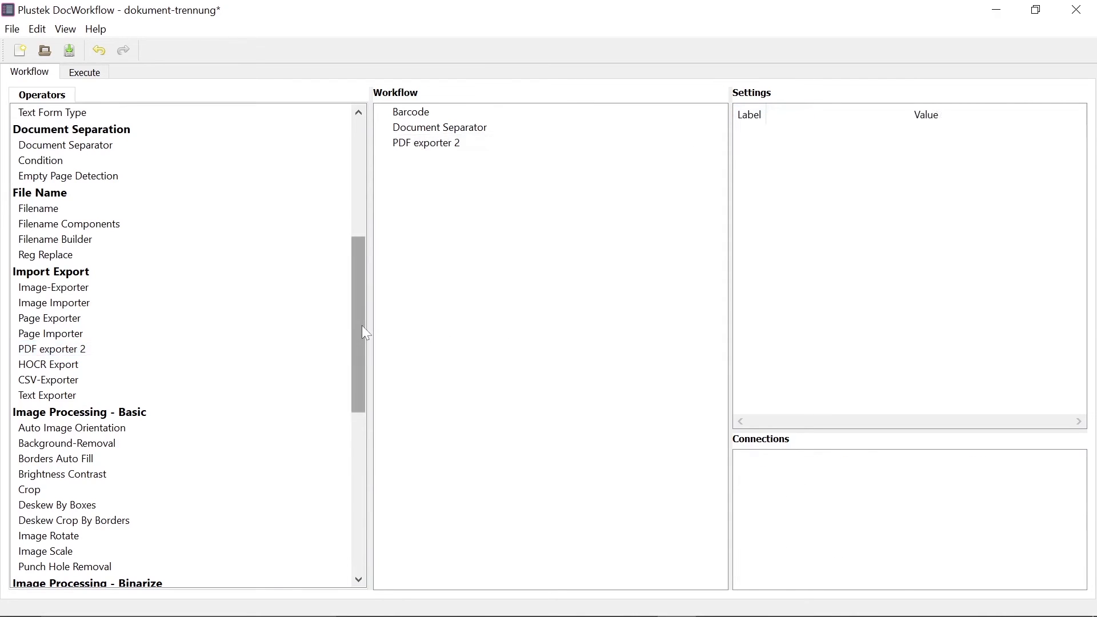
left_click_drag(362, 324, 355, 191)
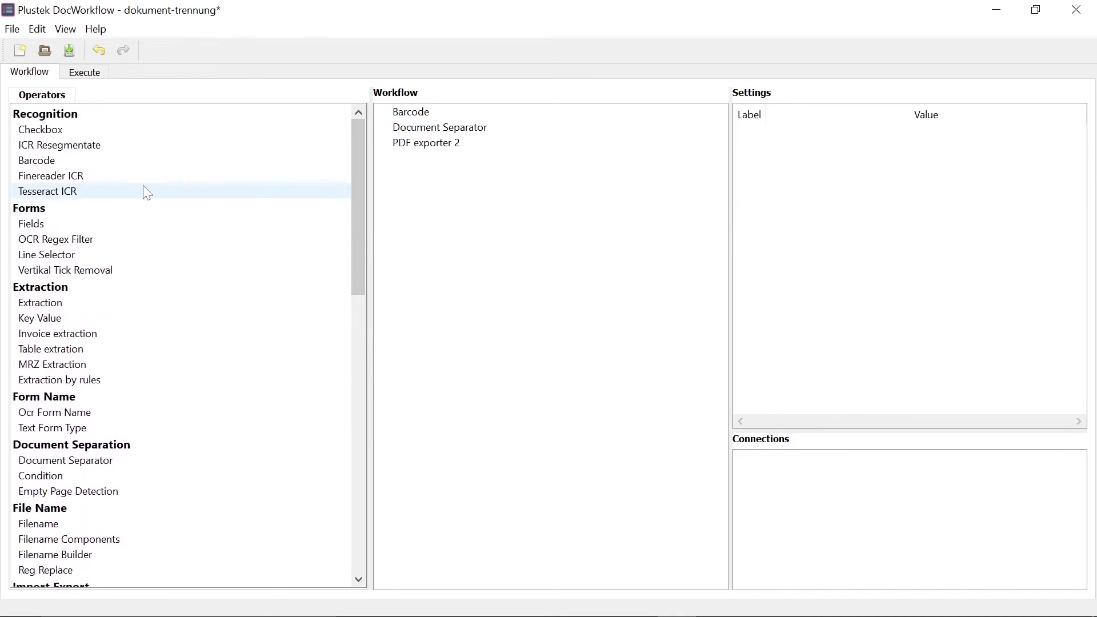
Insert Tesseract ICR between Document Separator and PDF exporter 2, keeping recognition language eng.
left_click_drag(93, 192, 447, 141)
left_click(447, 142)
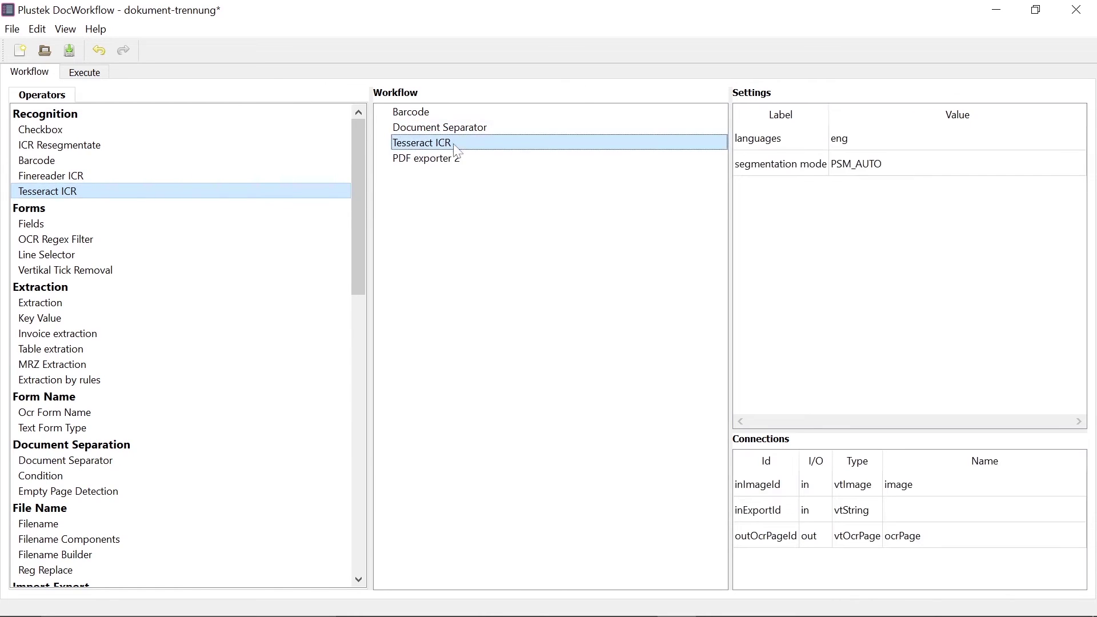
left_click(1075, 143)
left_click(1078, 138)
left_click_drag(1082, 178, 1077, 148)
left_click(1076, 143)
left_click(512, 331)
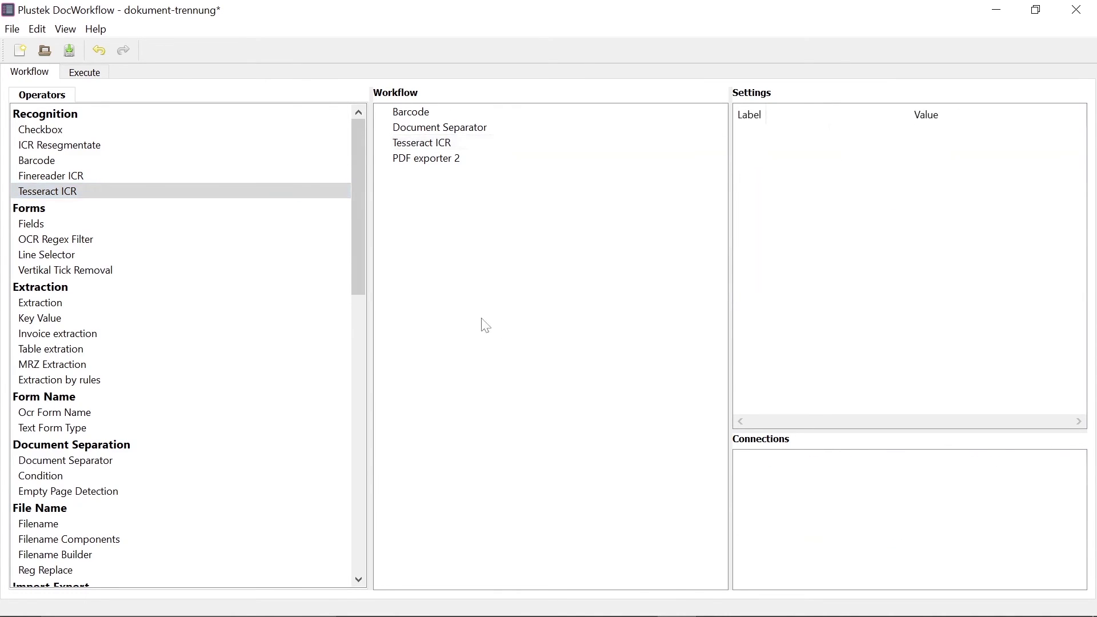
Run the workflow as a batch over the five scanned JPG images.
left_click(87, 73)
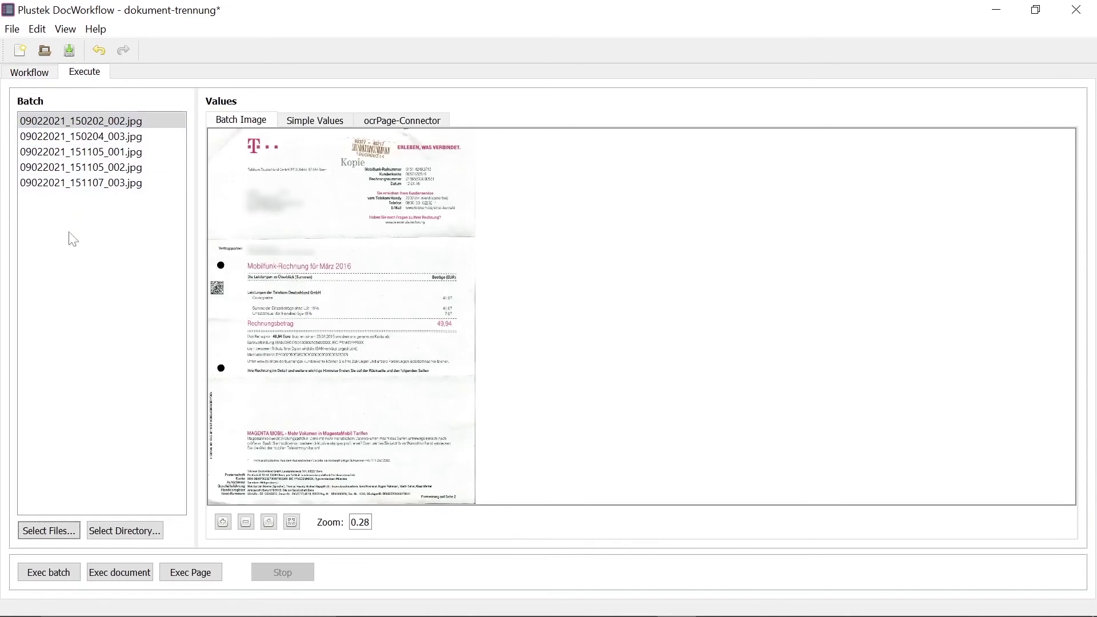
left_click(50, 573)
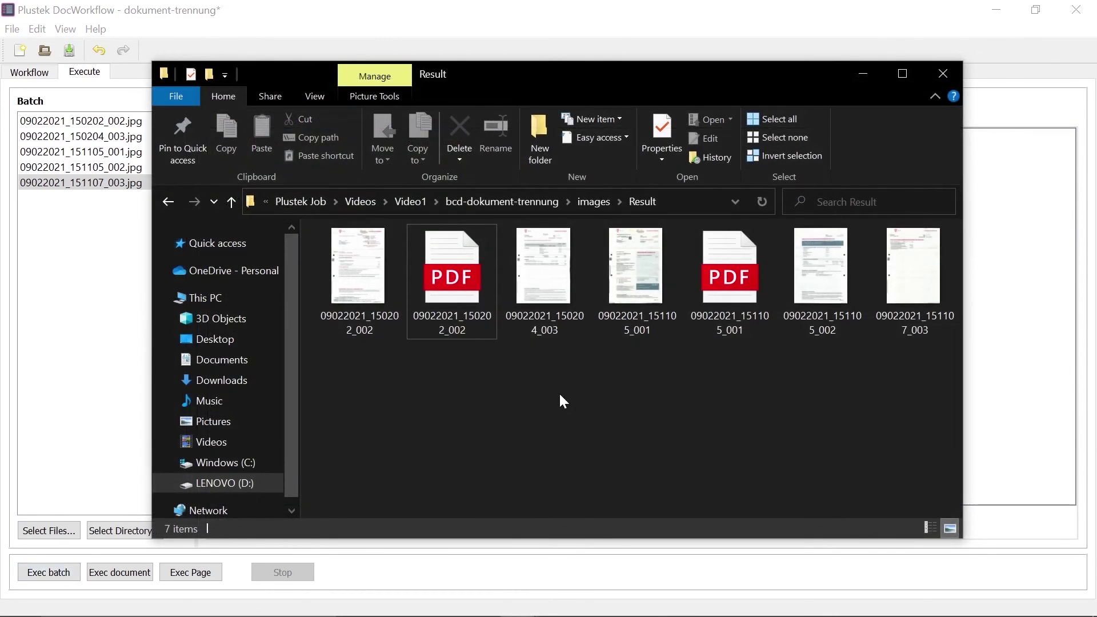
Choose Open with for the PDF 09022021_150202_002 to reach Google Chrome.
right_click(459, 315)
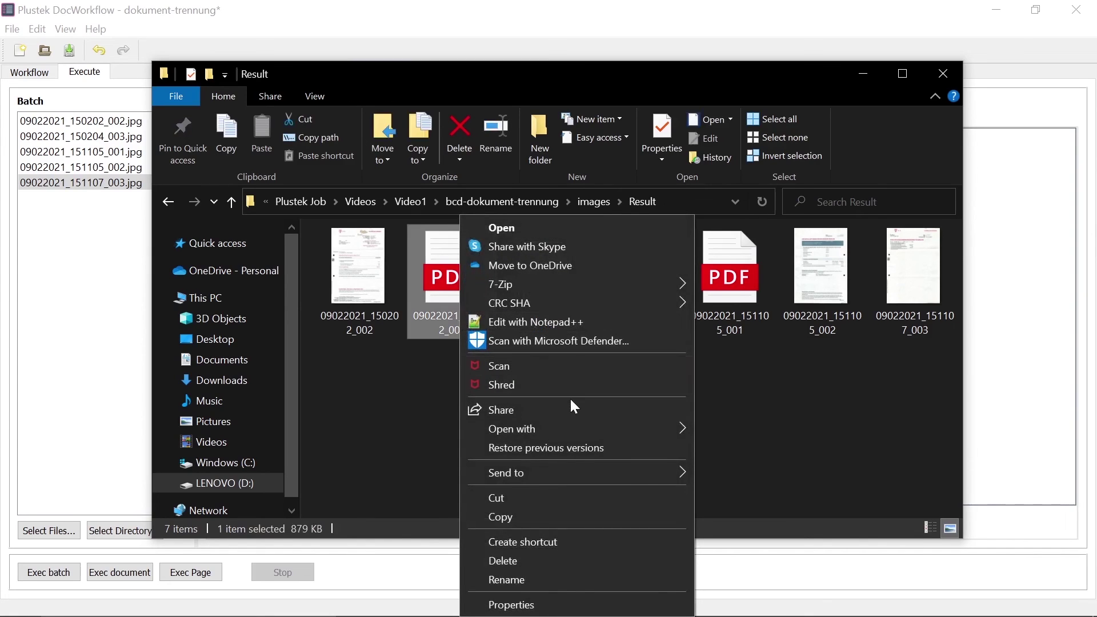
mouse_move(679, 430)
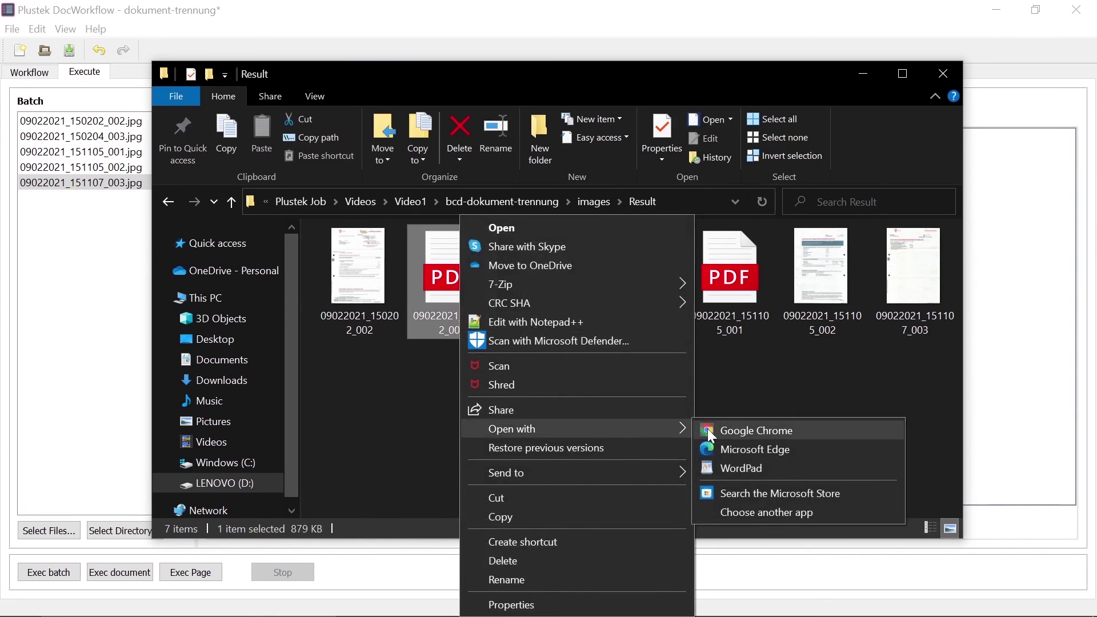
Open 09022021_150202_002 in Chrome, view pages 2 and 1, and select all text.
left_click(723, 430)
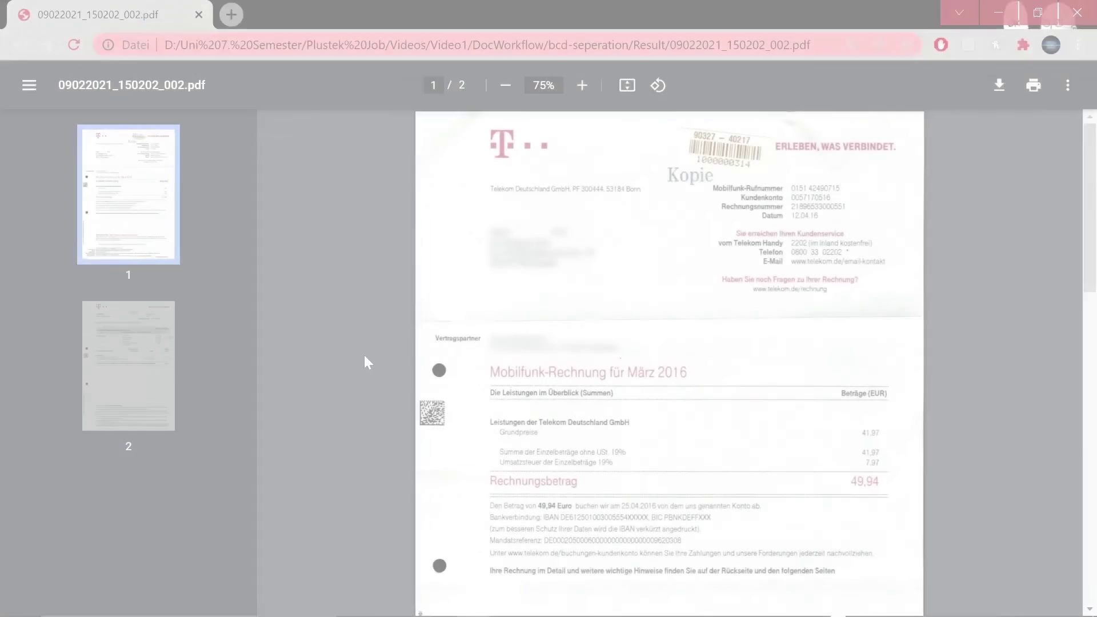
left_click(145, 343)
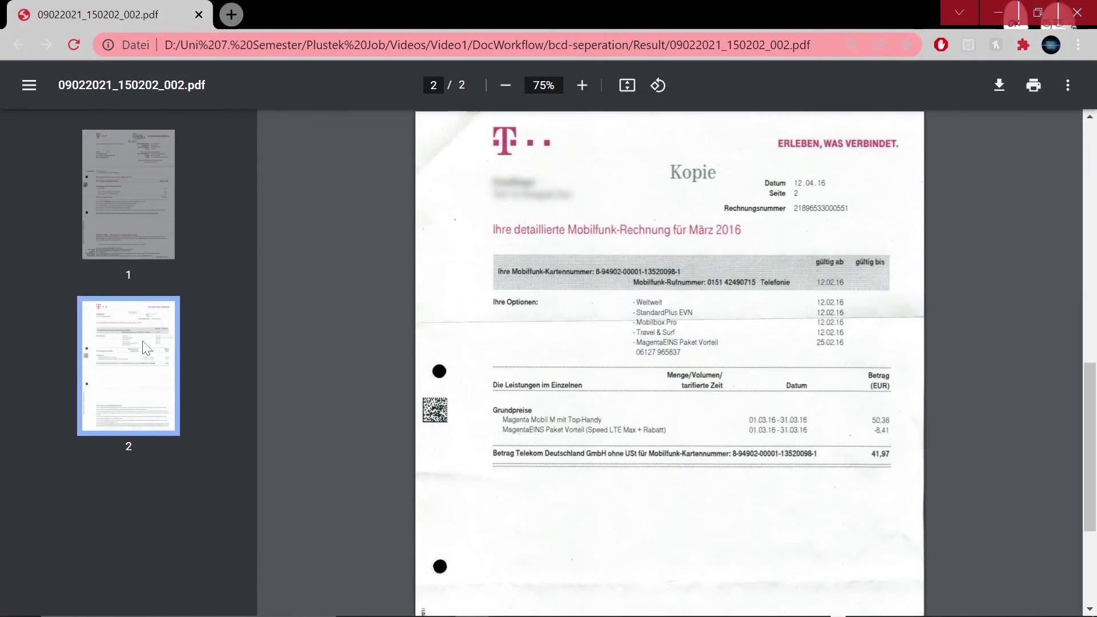
left_click(132, 221)
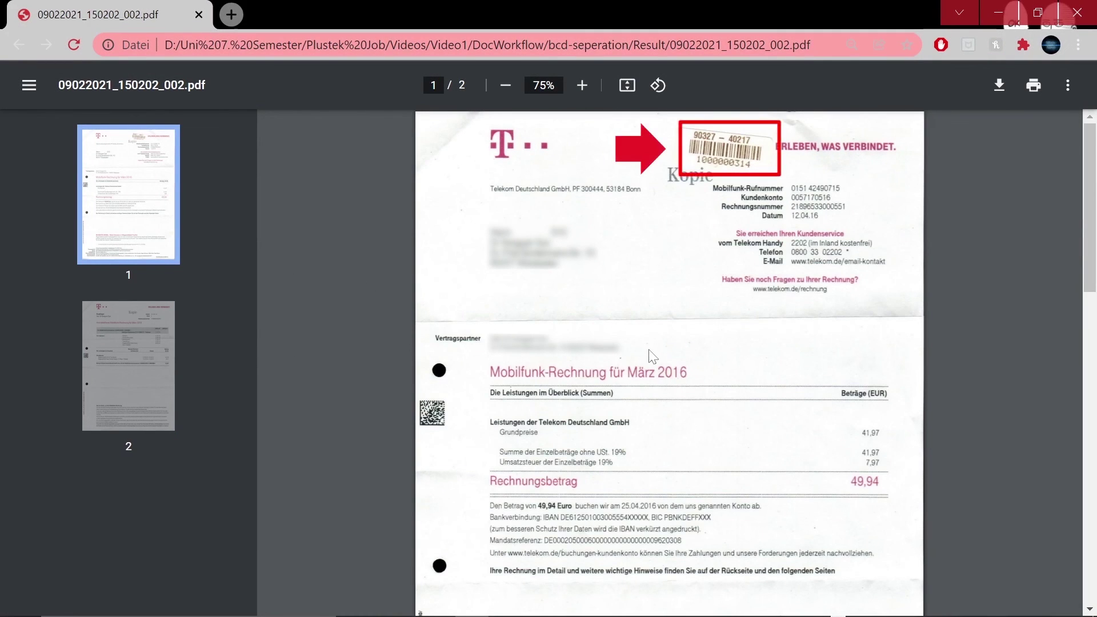
key("ctrl+a")
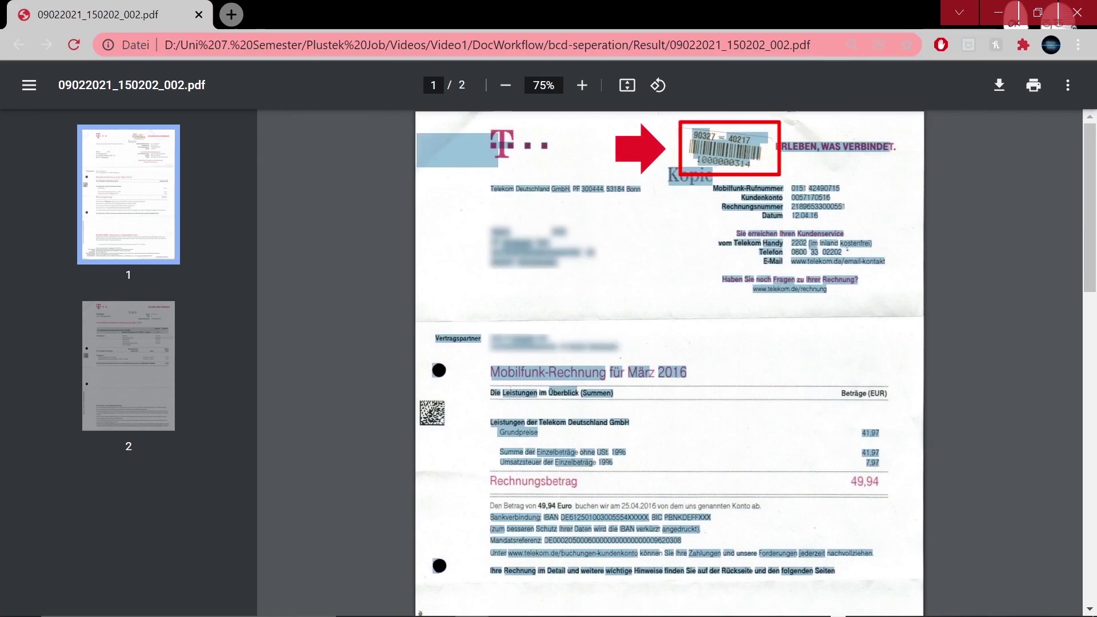